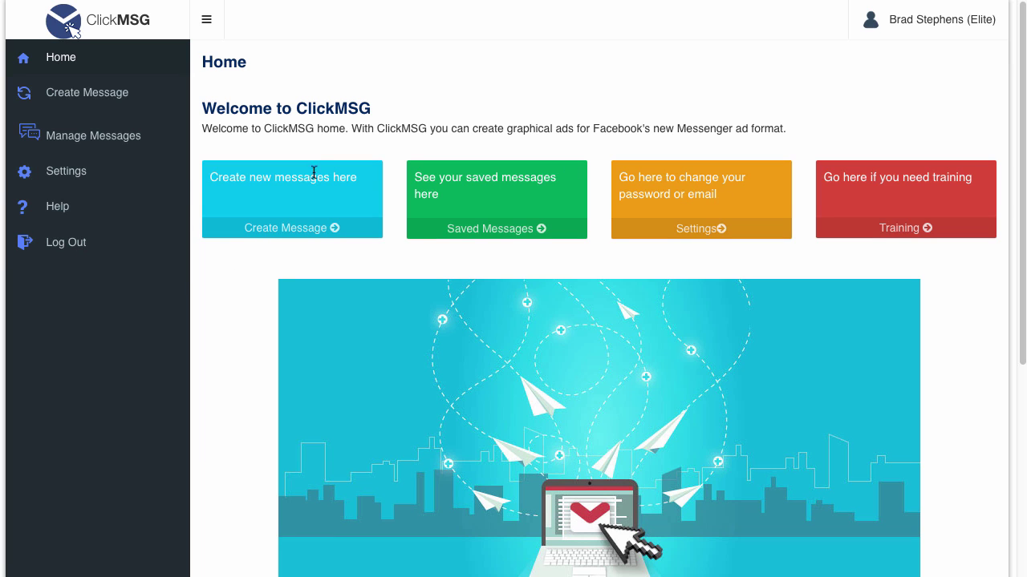
Step: Start a new message ad from the Create Message tile on the ClickMSG home dashboard
scroll(463, 257, down, 3)
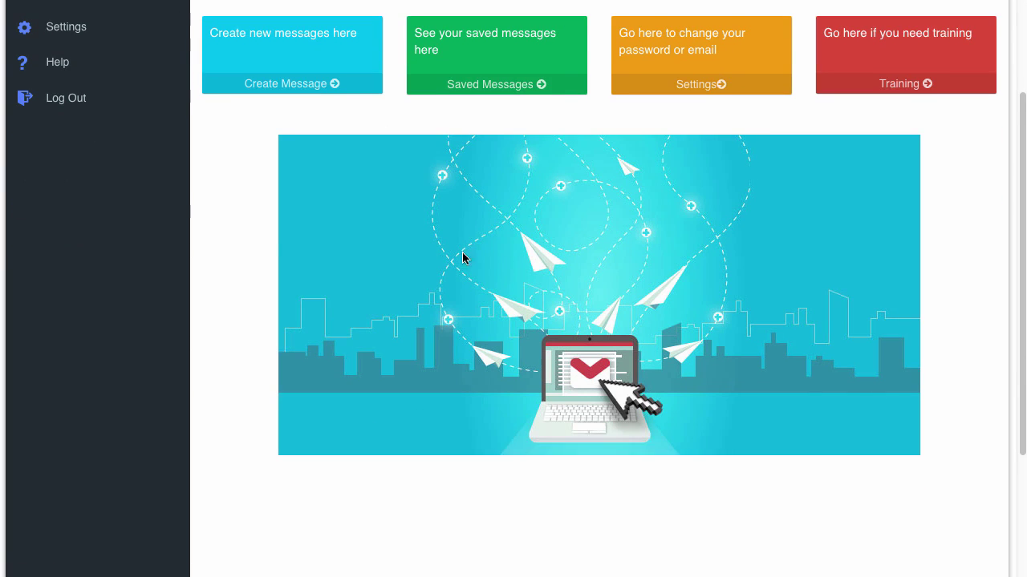
scroll(463, 258, up, 3)
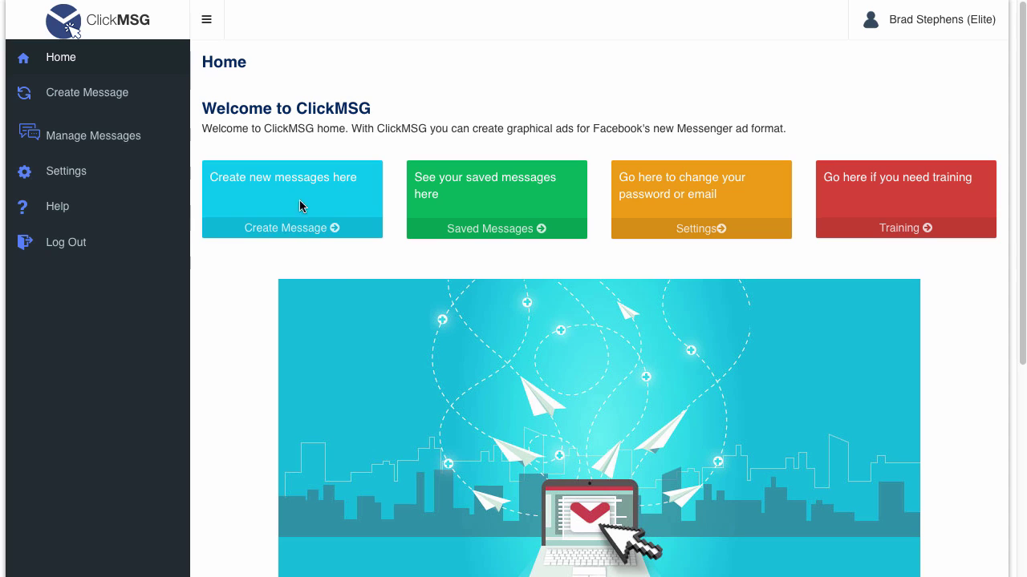
click(307, 232)
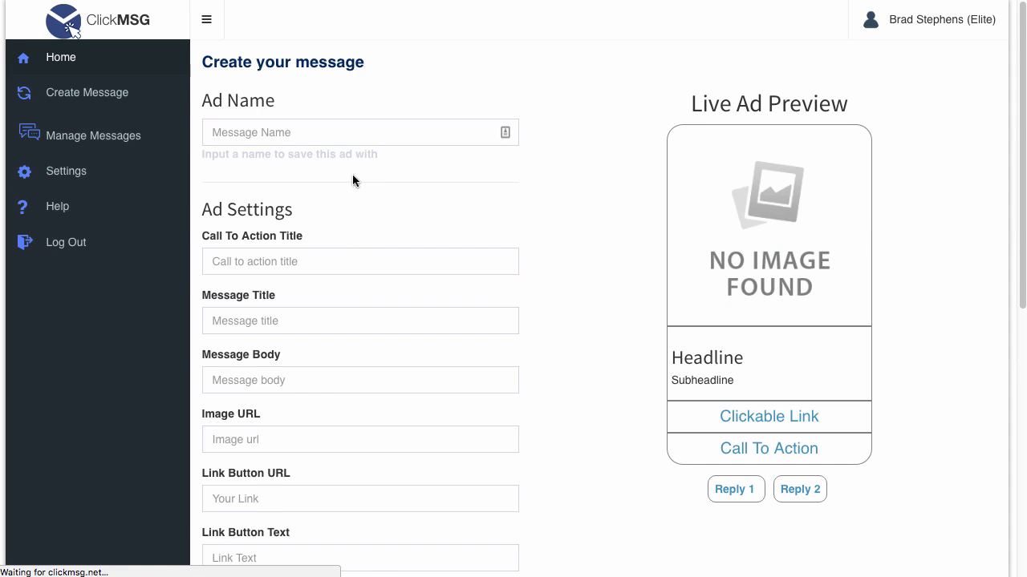
Step: Enter 'ClickMSG Live Demo' in the Ad Name field
click(301, 134)
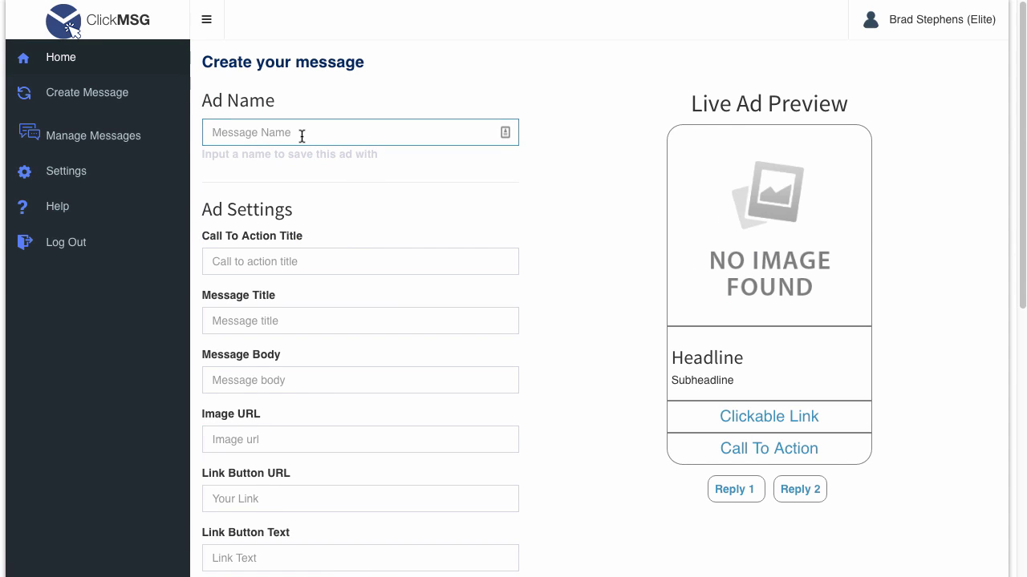
text(ClickMSG Live Dem)
click(394, 206)
Step: Highlight the Live Ad Preview heading several times, then clear the selection
scroll(359, 220, down, 1)
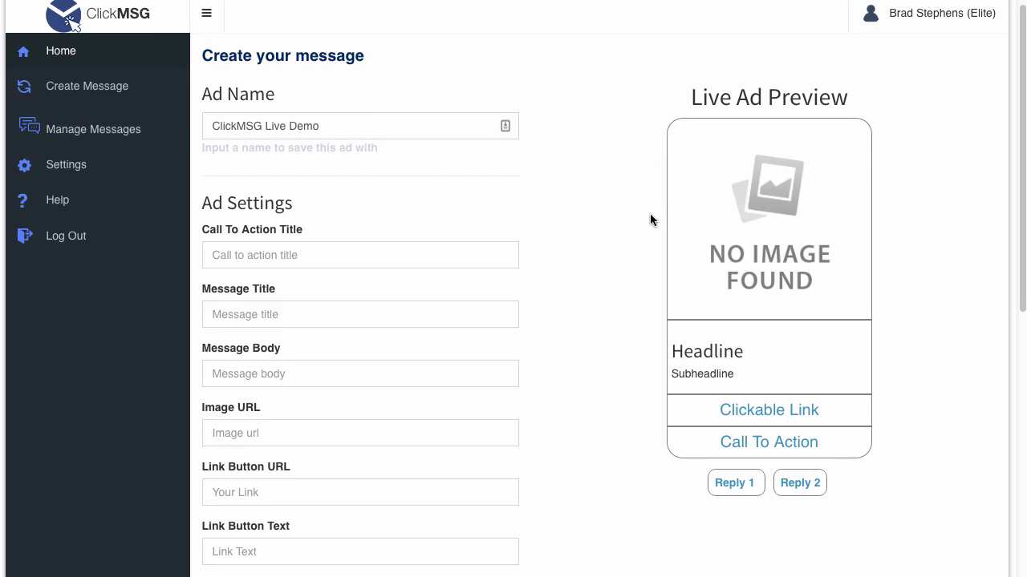
drag(691, 97, 845, 97)
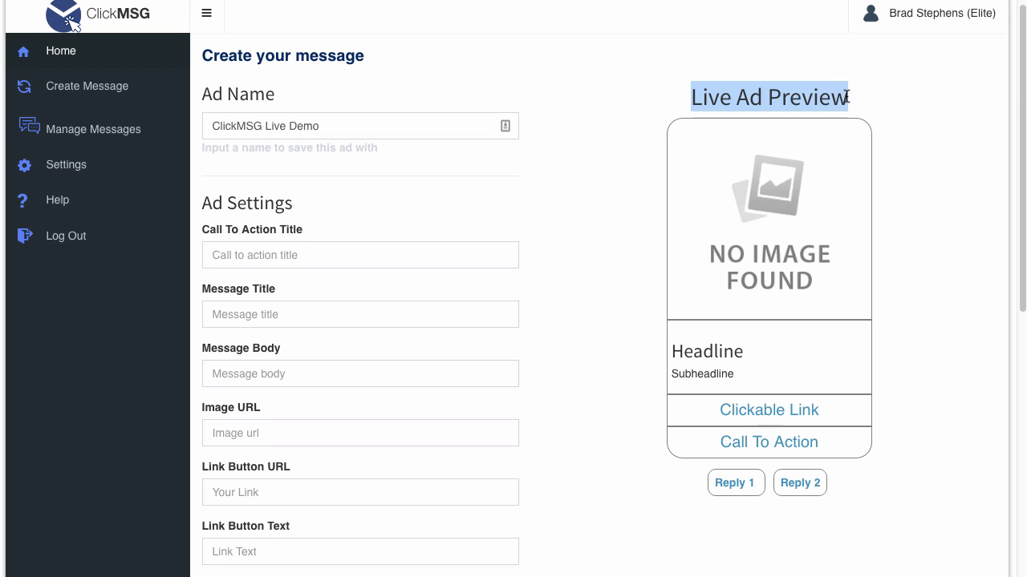
click(861, 100)
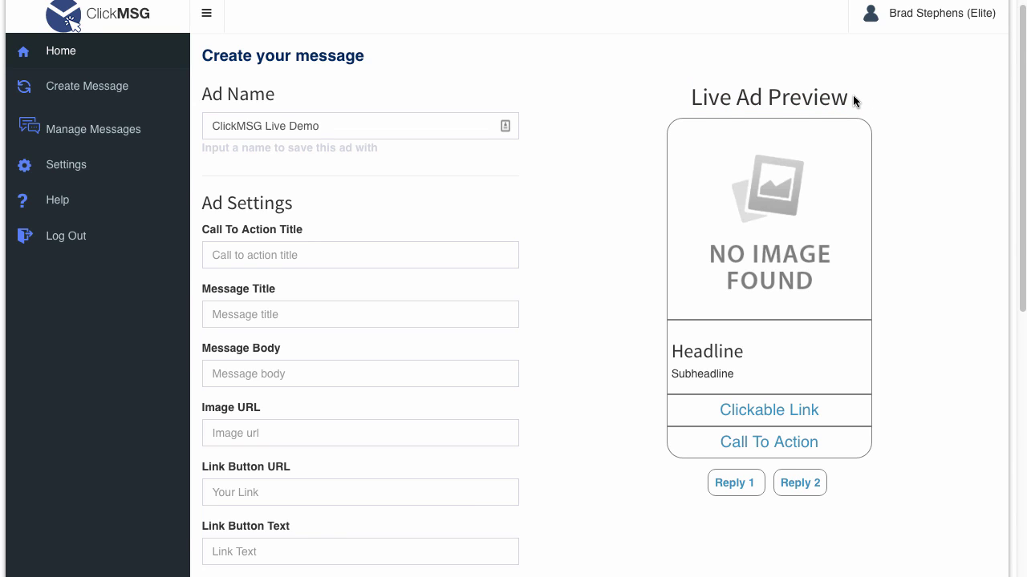
drag(852, 97, 662, 97)
click(663, 97)
drag(857, 103, 667, 94)
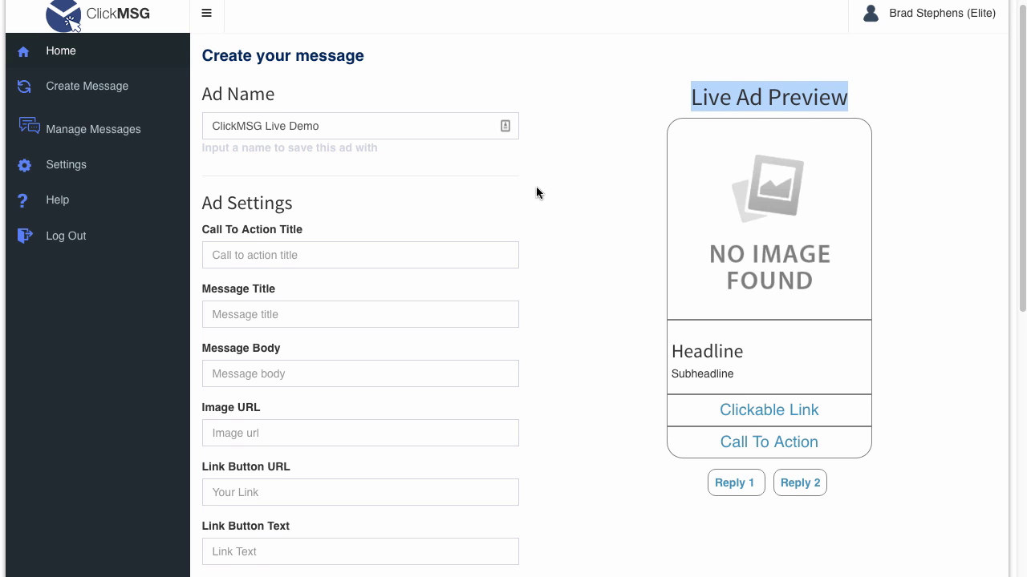
click(321, 230)
Step: Enter 'YES, I'M IN!' as Call To Action Title and 'YES I'M IN!' as Message Title
scroll(321, 230, down, 1)
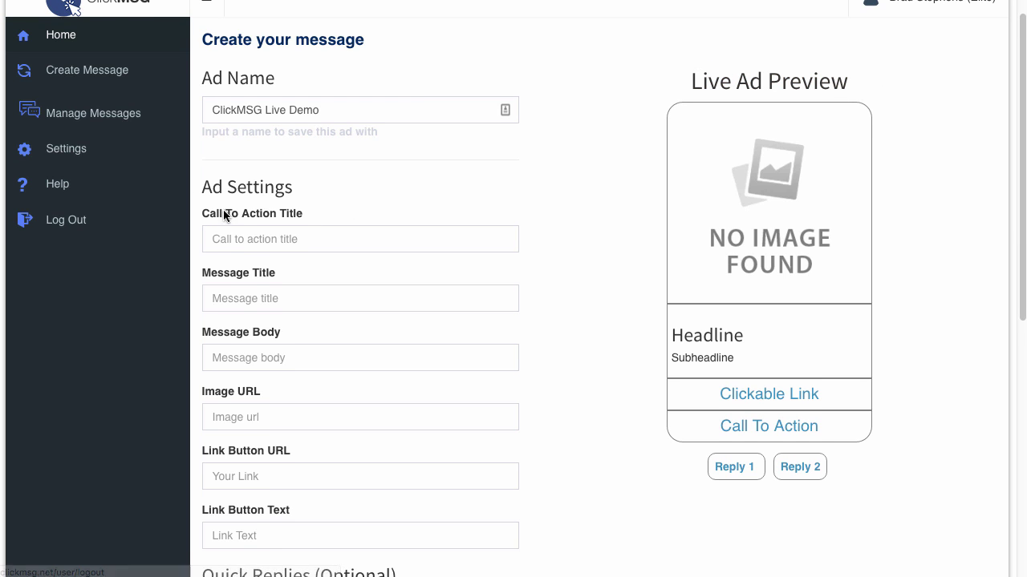
scroll(245, 344, down, 3)
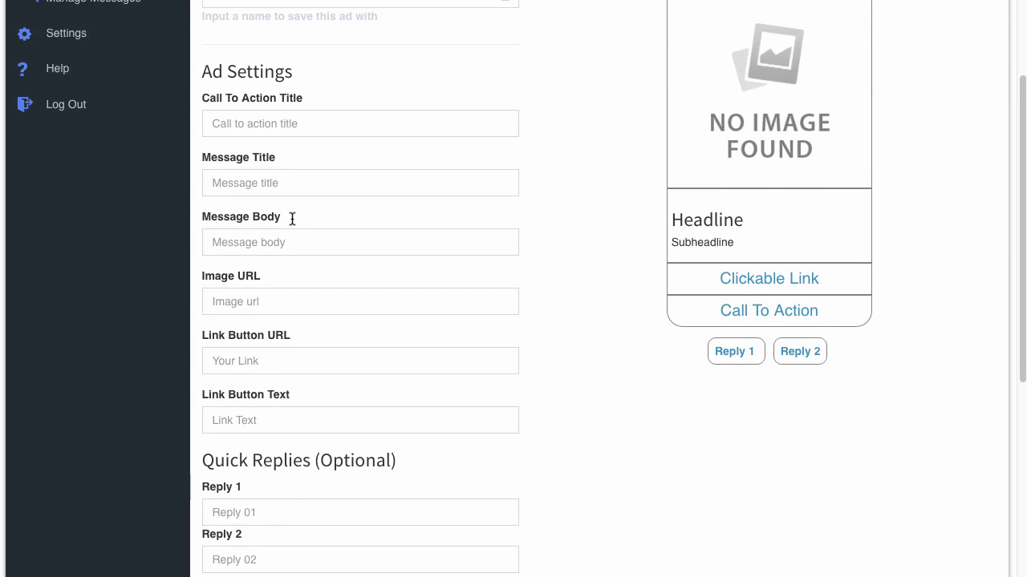
scroll(292, 219, up, 2)
key(Tab)
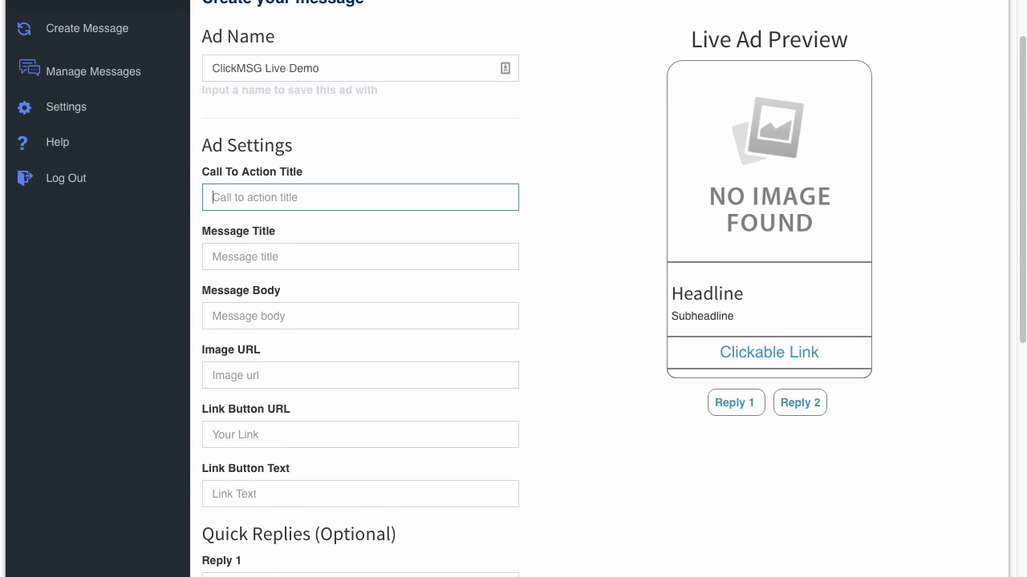
text(I)
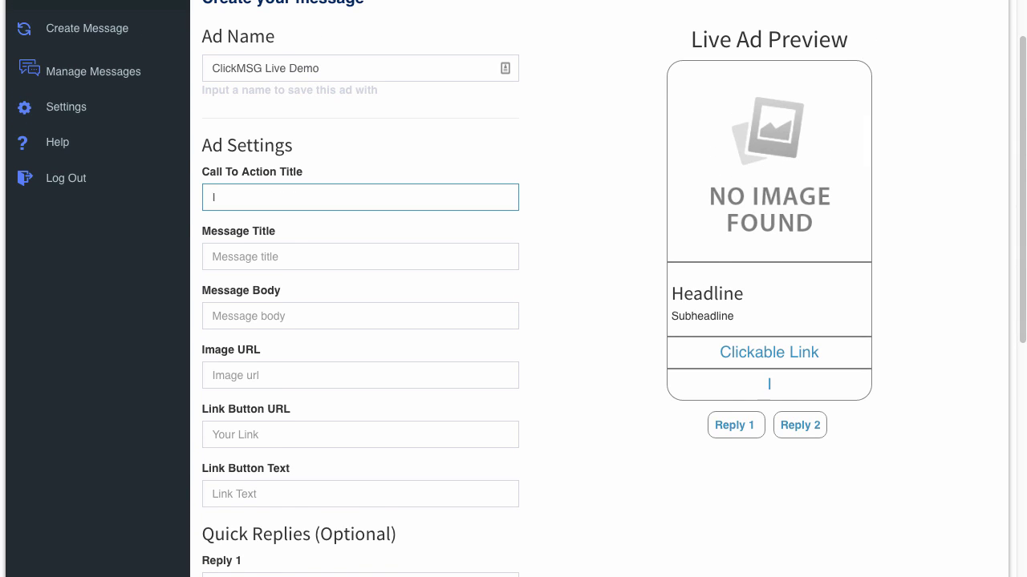
key(BackSpace)
text(YES, I'M IN!)
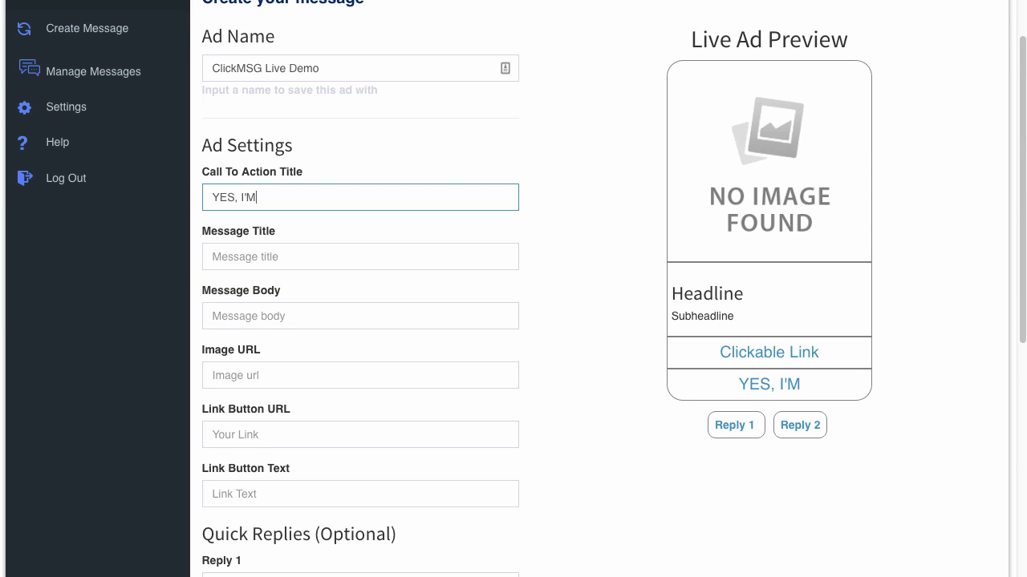
click(263, 257)
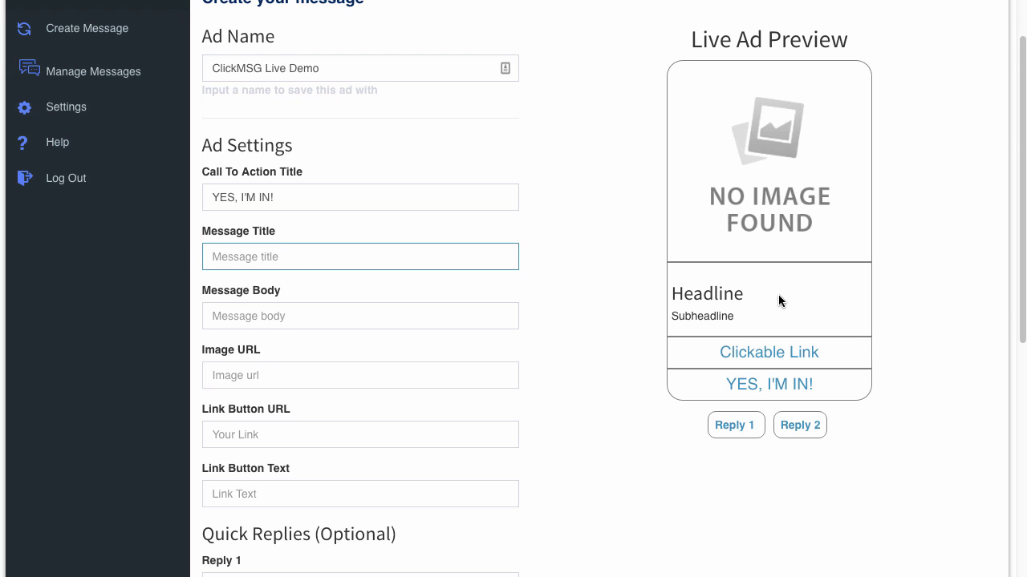
text(YE)
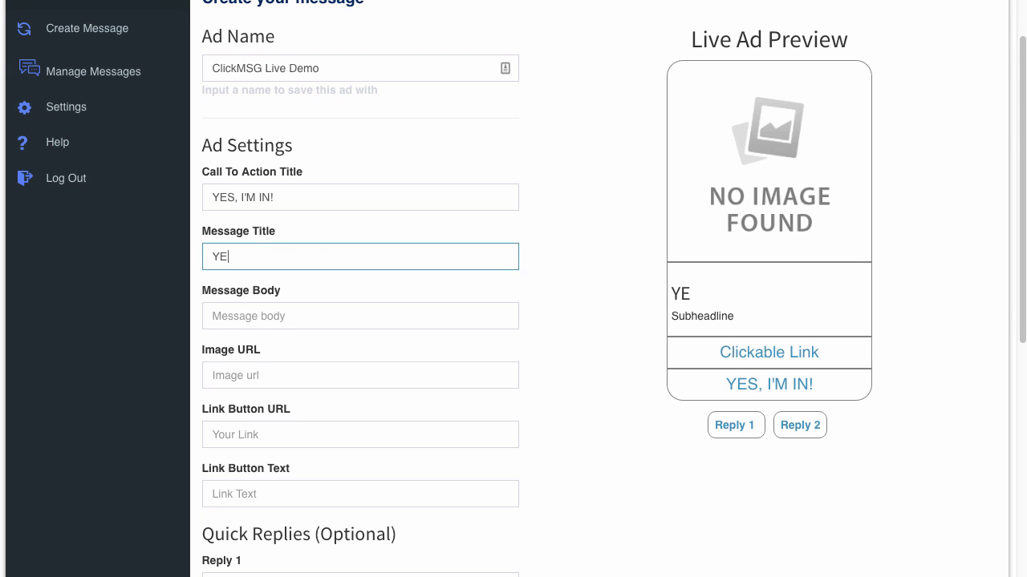
text(S'I'M IN!)
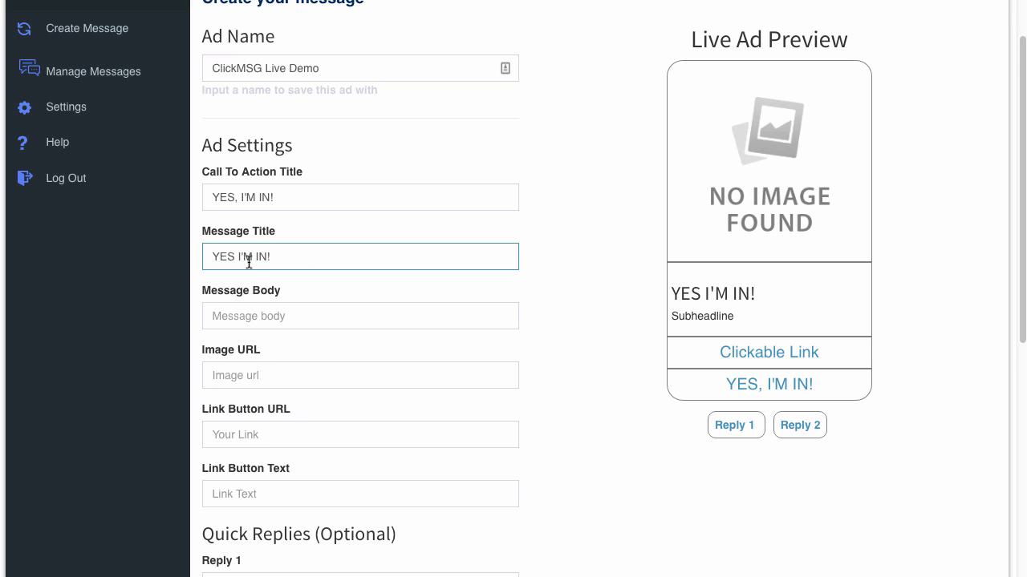
Step: Enter 'Click below to claim discount!' in the Message Body field
click(255, 309)
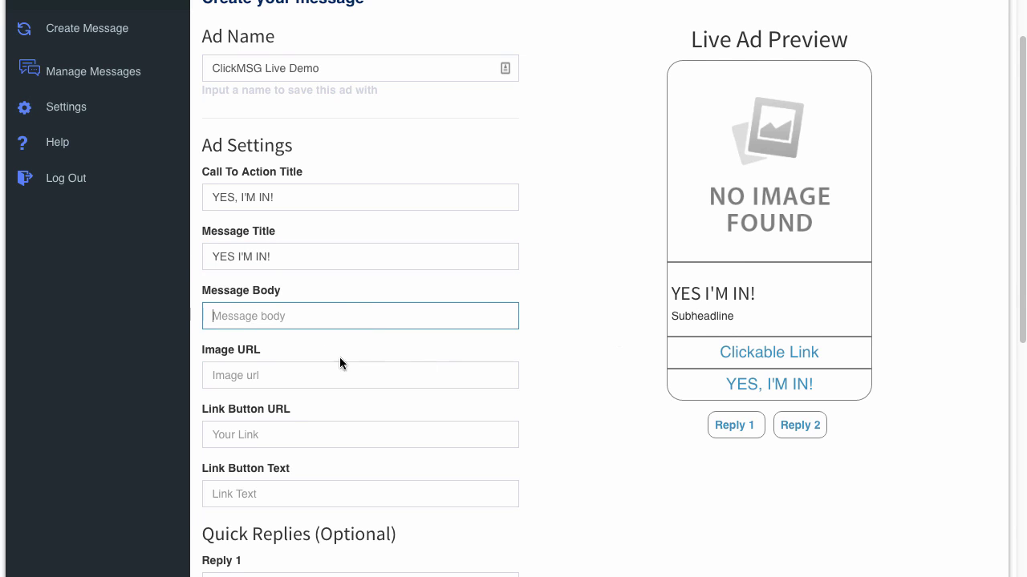
text(Click below to)
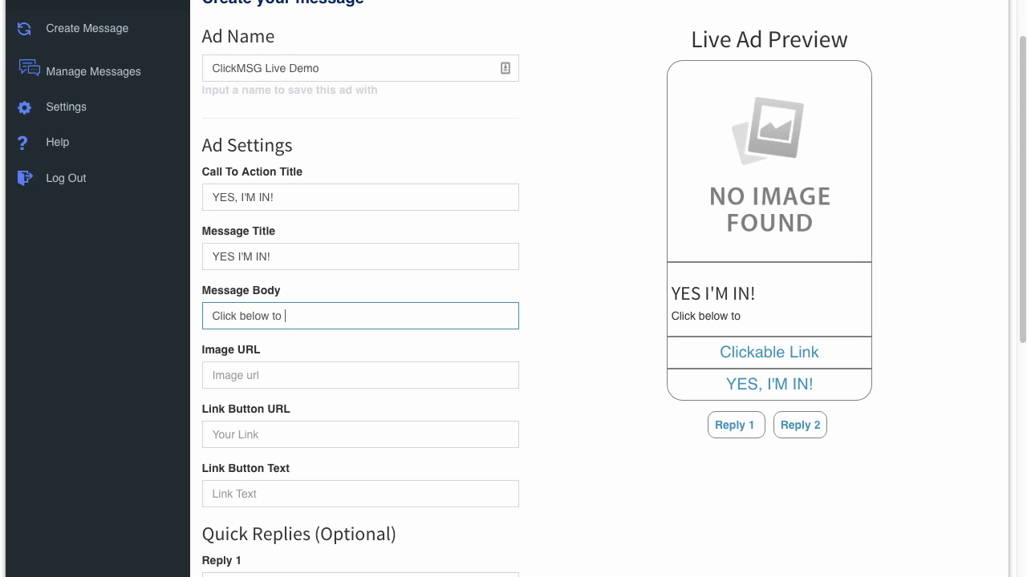
text( claim discount!)
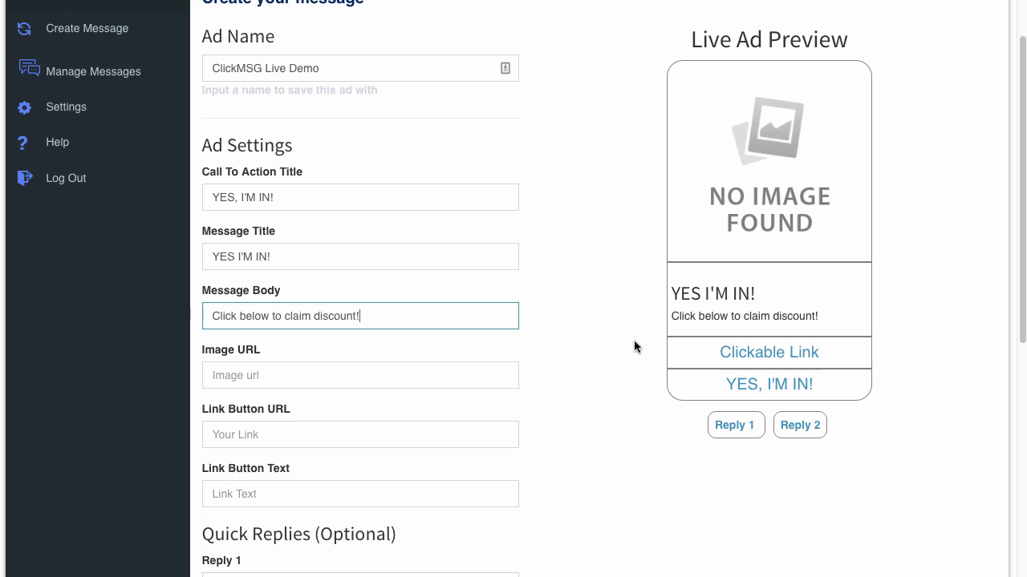
click(308, 384)
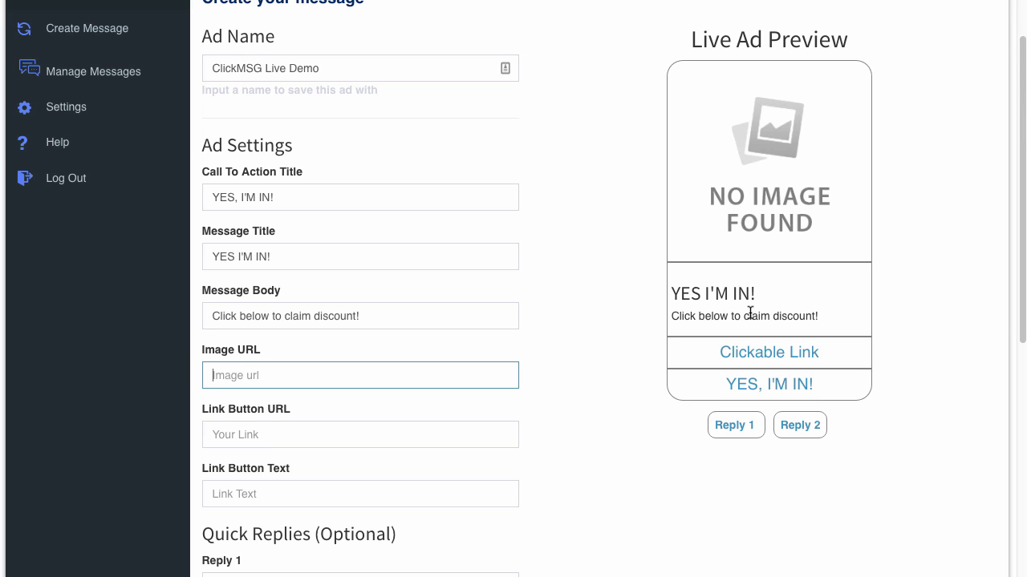
scroll(329, 387, down, 1)
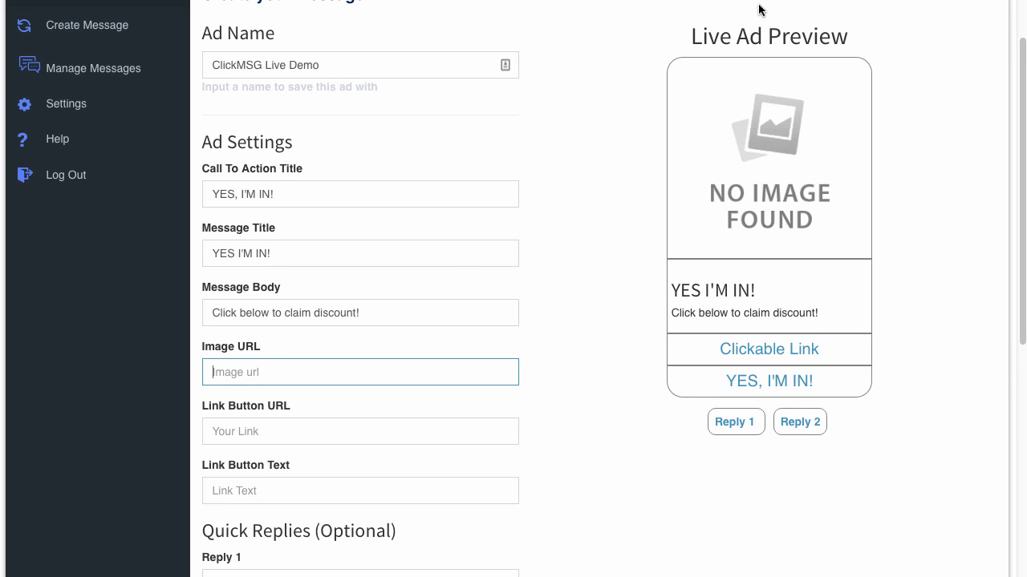
Step: Paste the social-panda.com image link into Image URL so the preview loads the picture
click(247, 367)
text(http://social-panda.com/blog/wp-content/uploads/2017/01/marketingformessenger.png)
click(556, 359)
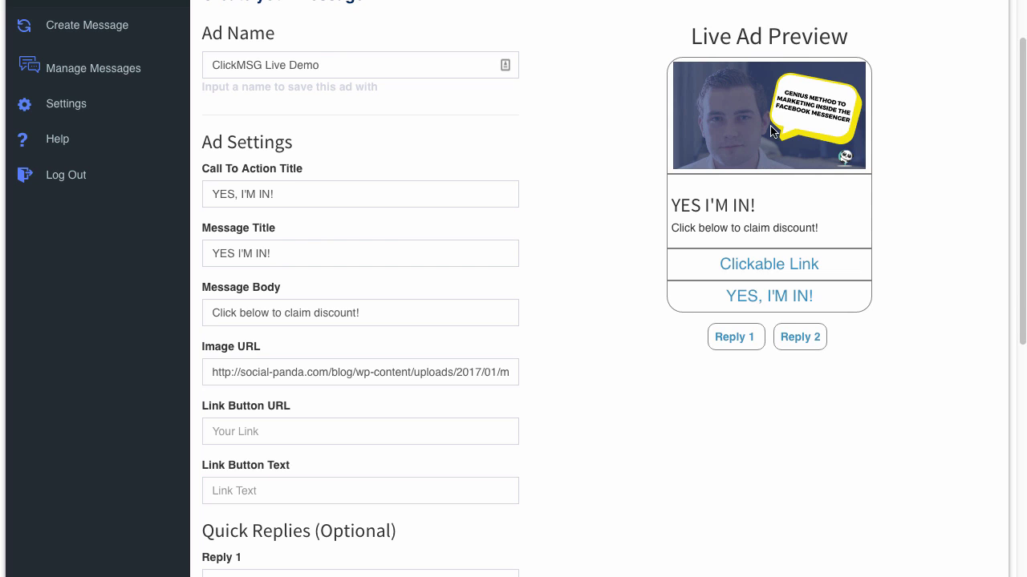
scroll(634, 193, up, 1)
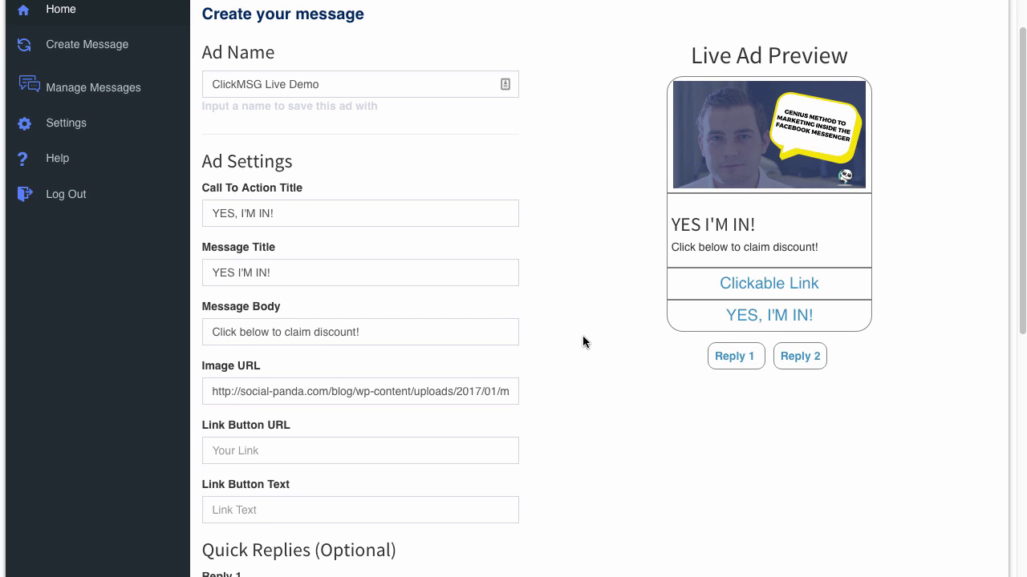
scroll(520, 345, down, 1)
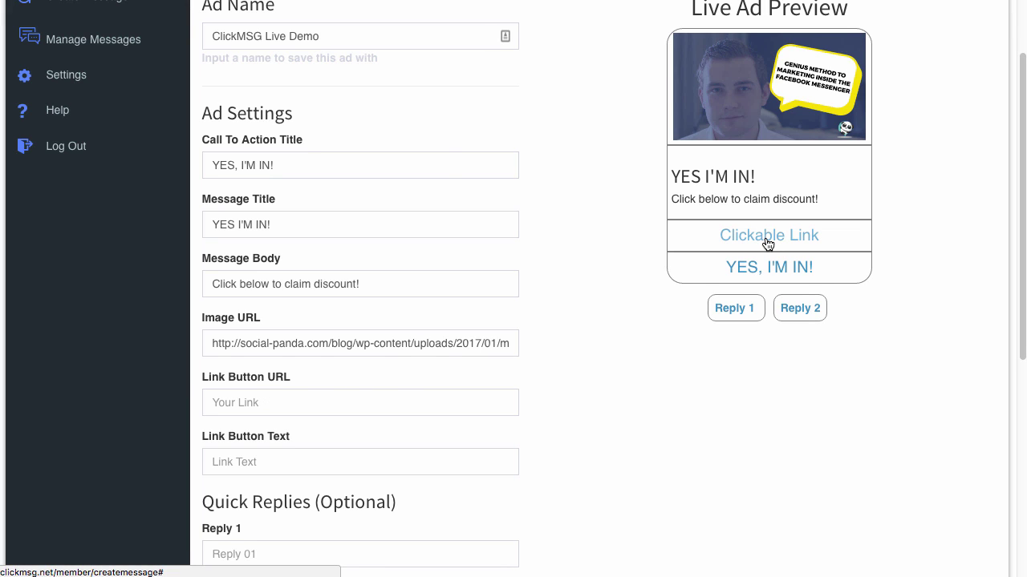
click(305, 405)
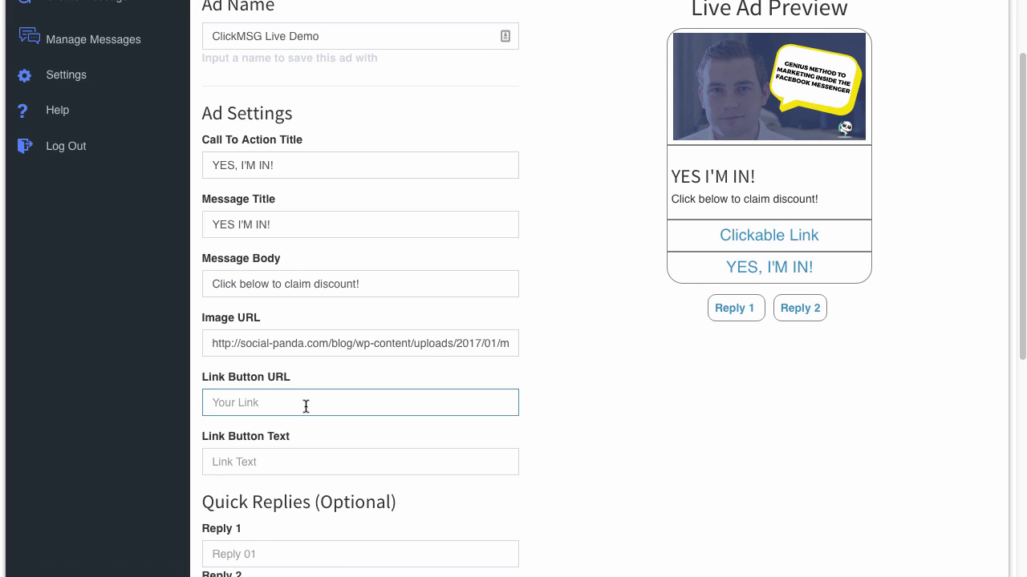
text(http://)
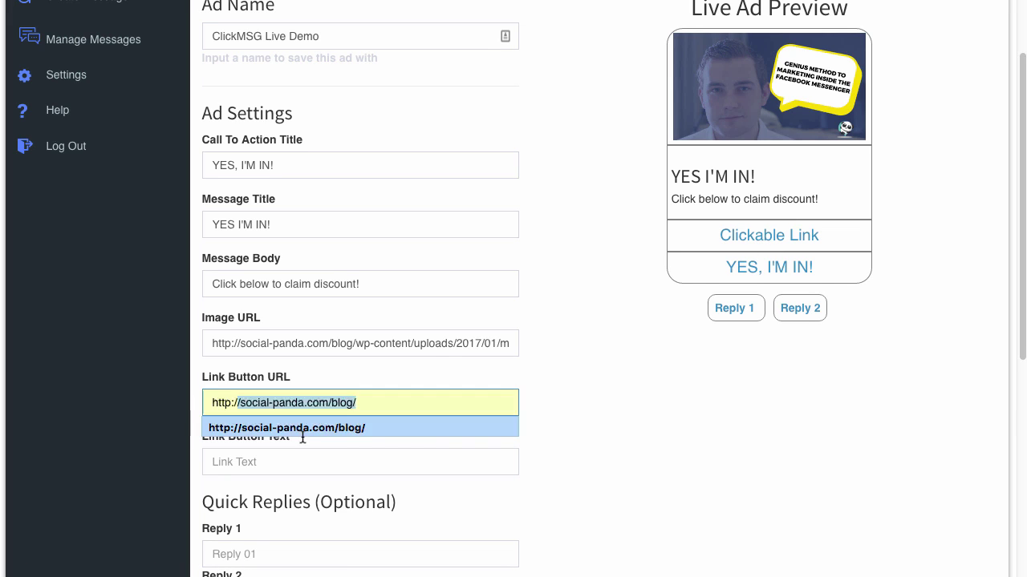
click(301, 430)
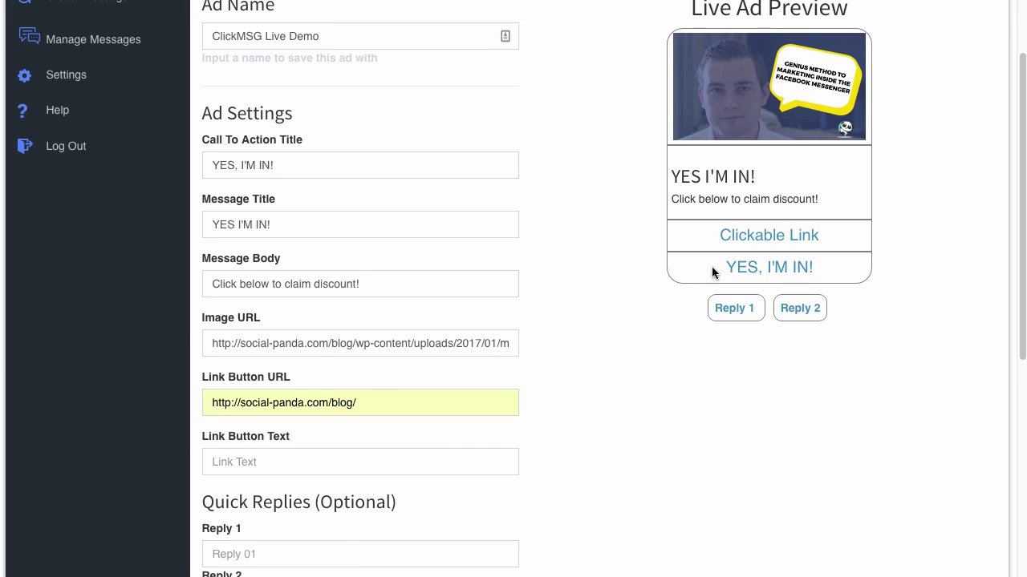
Step: Label the link button 'Click Here for 20% OFF'
click(287, 463)
text(C)
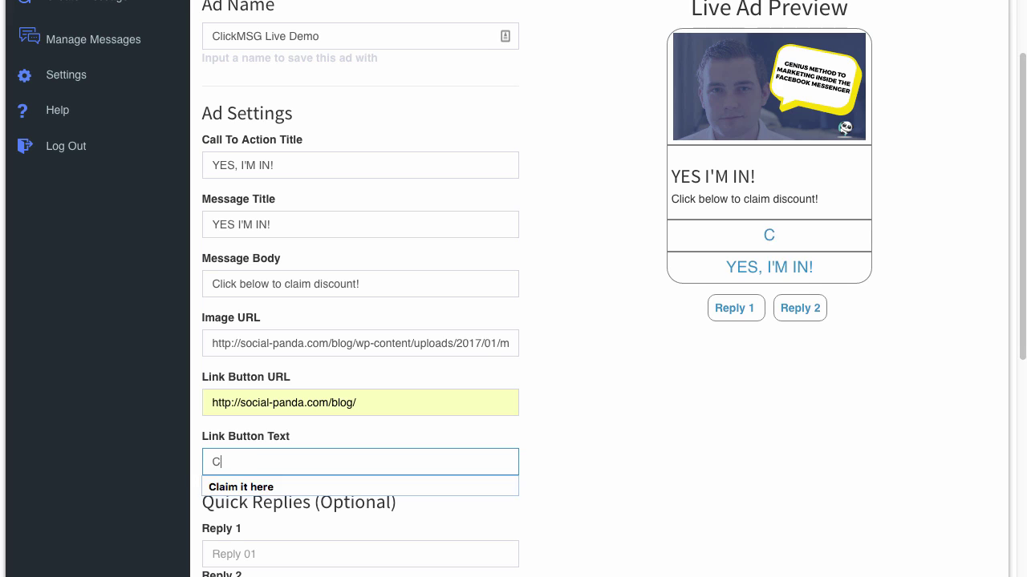
text(lick Here for 20)
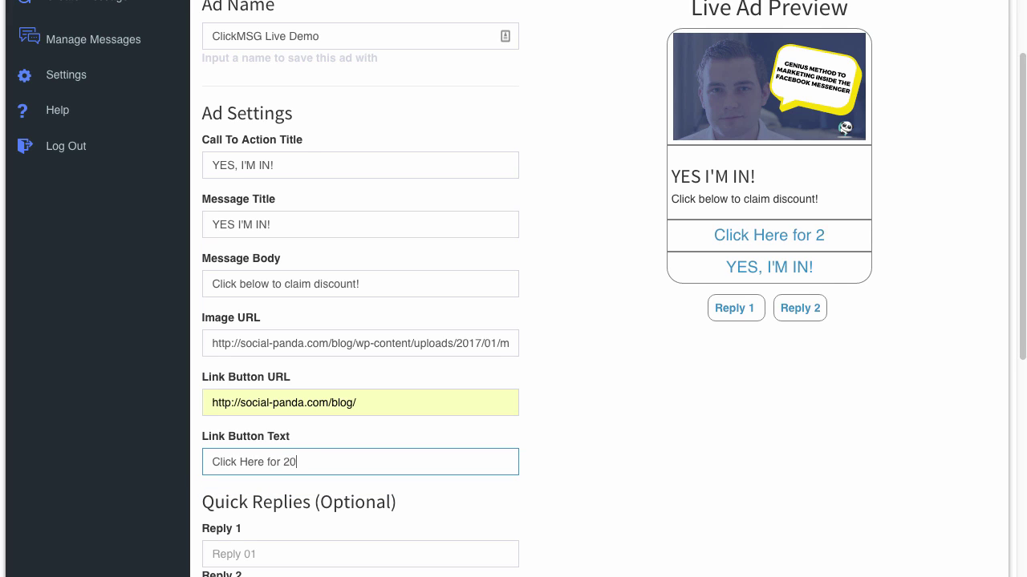
text(% O)
key(BackSpace)
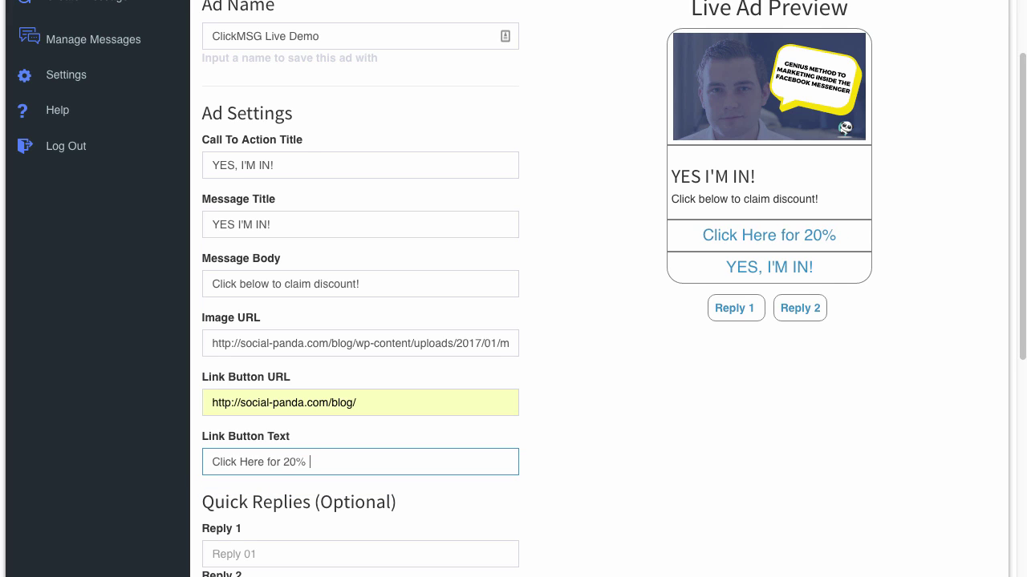
text(OFF)
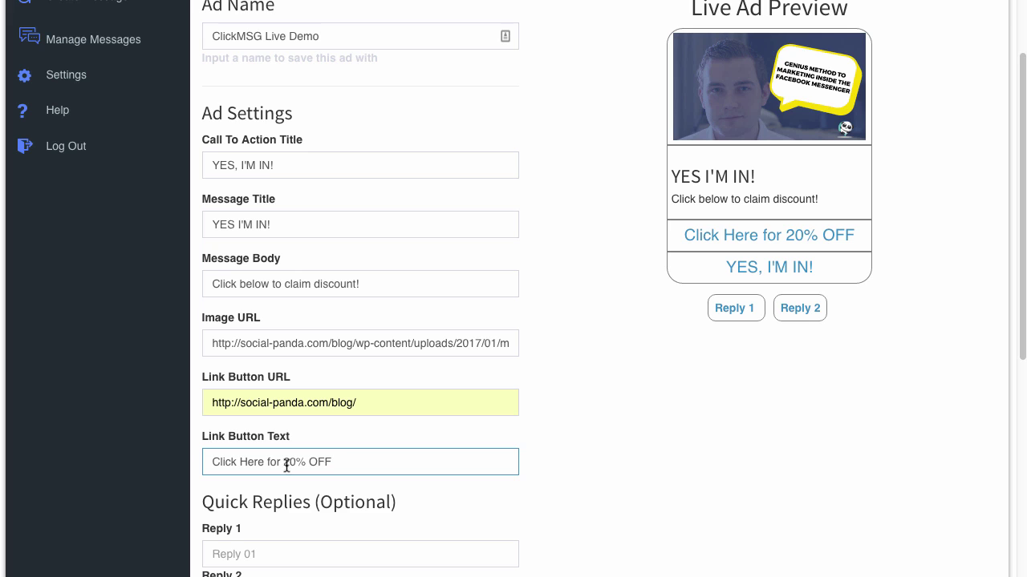
click(619, 513)
scroll(607, 489, down, 2)
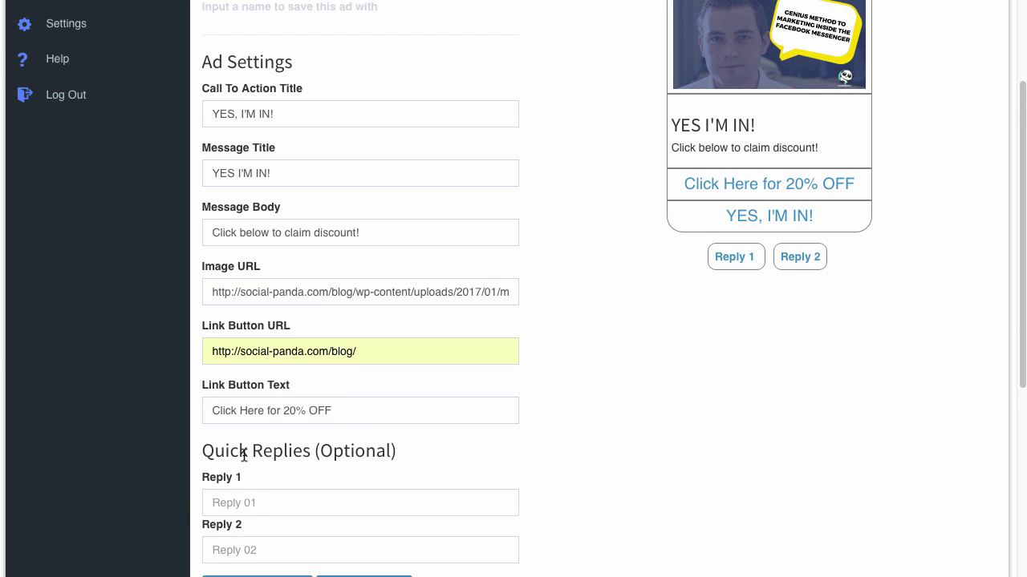
Step: Leave the quick reply fields empty
scroll(309, 451, down, 1)
click(285, 480)
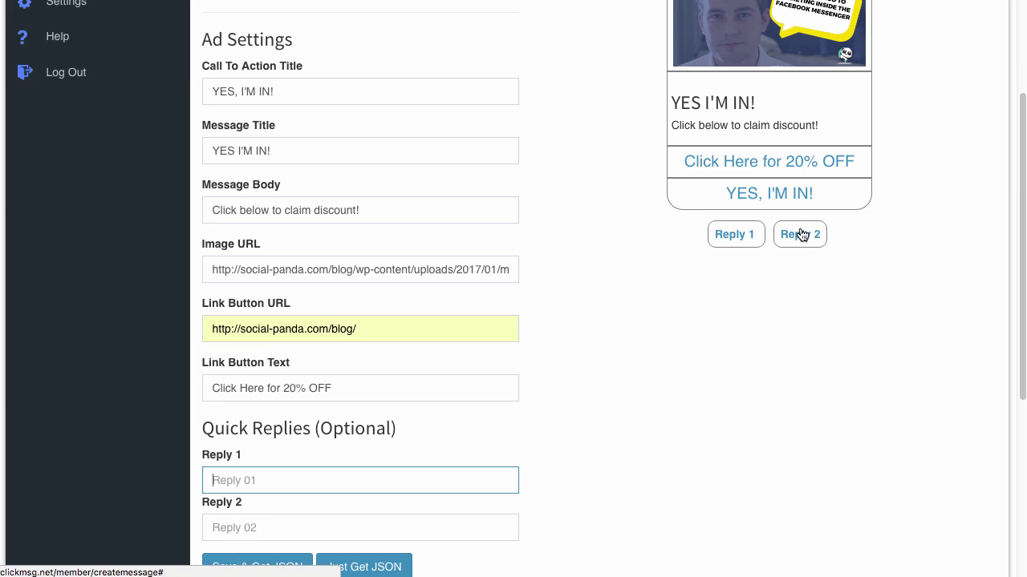
scroll(502, 481, down, 1)
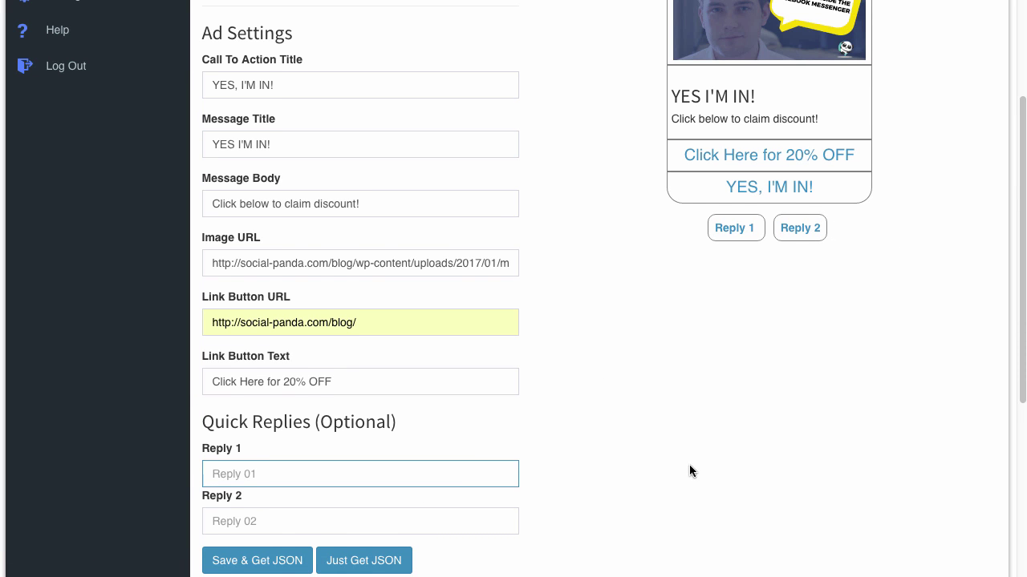
click(690, 467)
Step: Save the ad, generate its JSON code and select all of it
scroll(572, 503, down, 1)
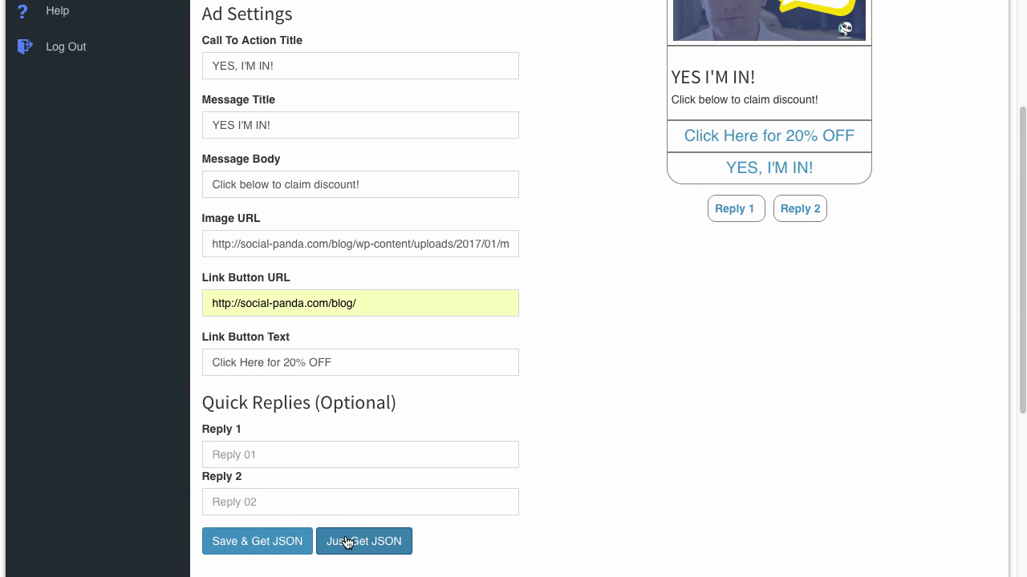
click(256, 542)
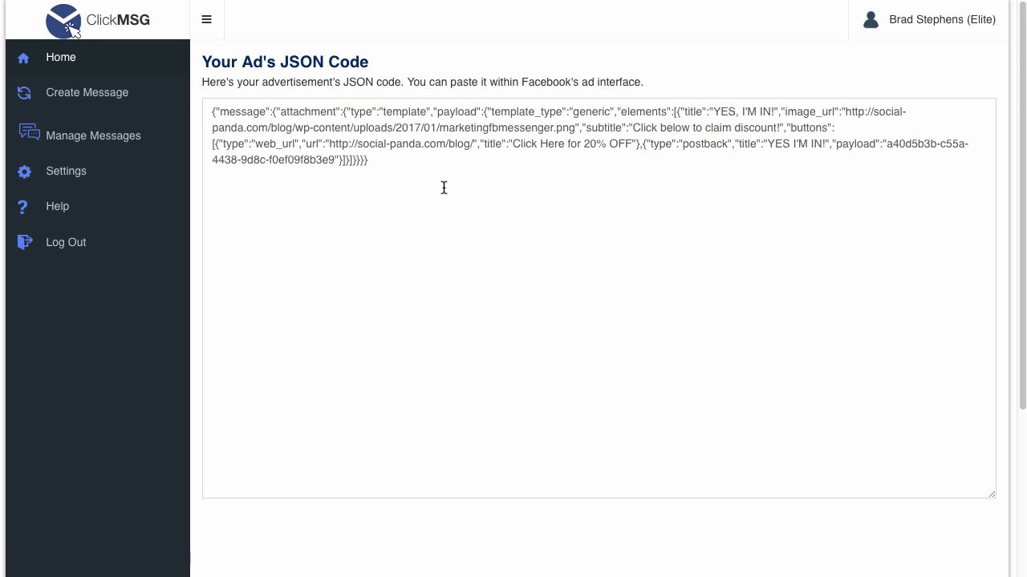
drag(401, 165, 152, 111)
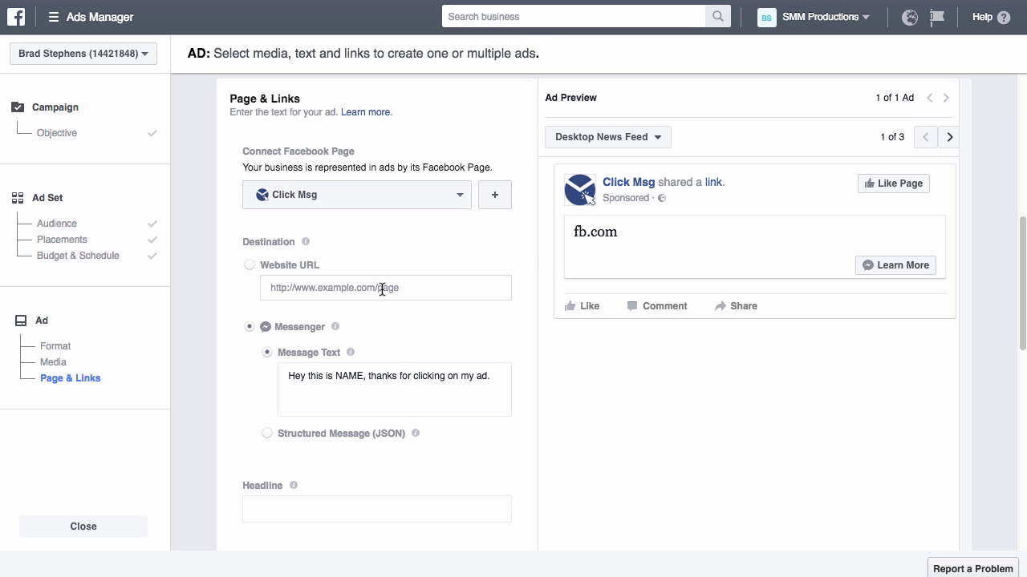
Step: Choose Structured Message (JSON) for the Messenger destination
click(269, 437)
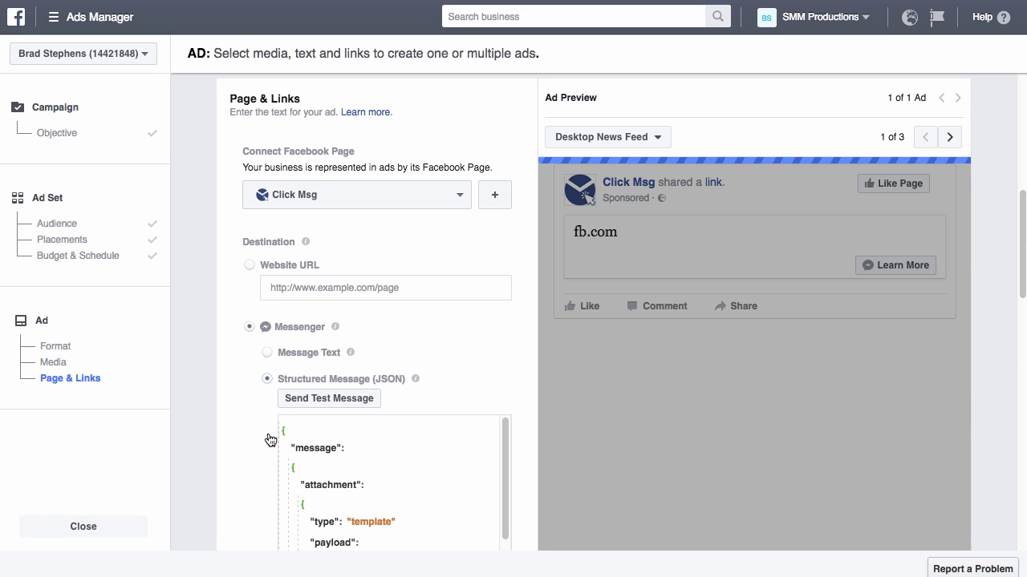
scroll(385, 461, down, 3)
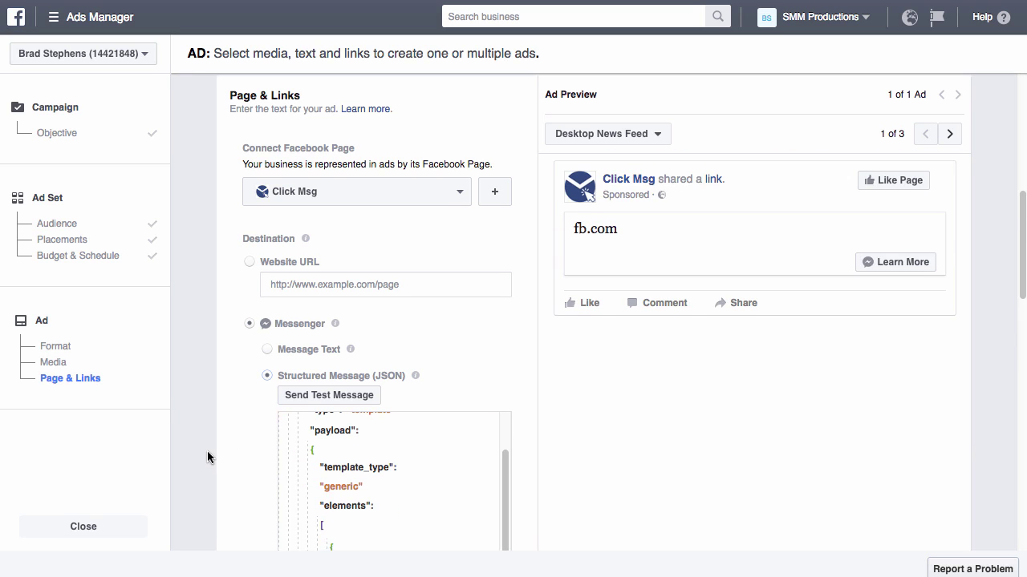
scroll(216, 451, down, 4)
click(393, 410)
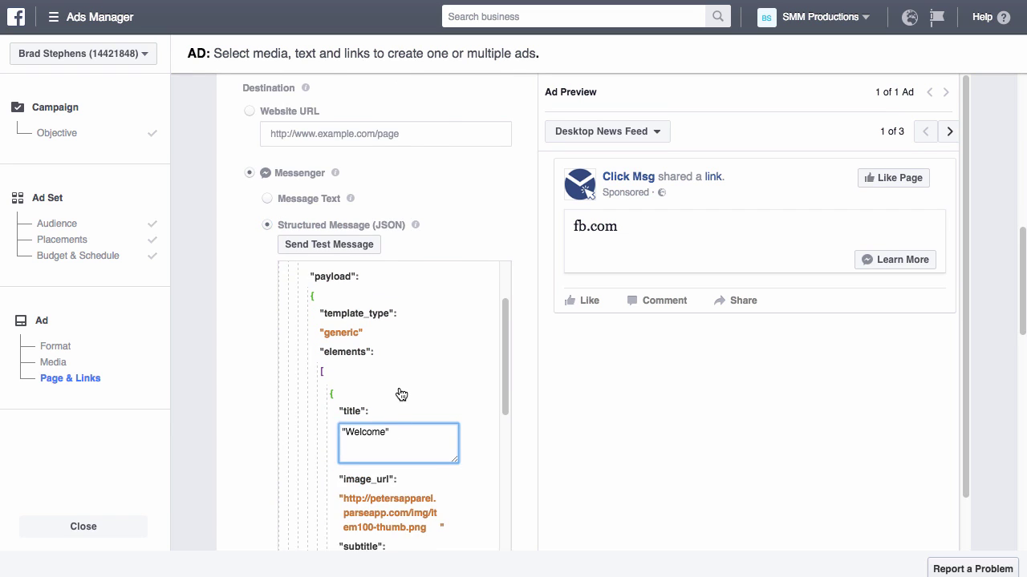
click(396, 394)
scroll(417, 345, up, 5)
scroll(381, 241, up, 1)
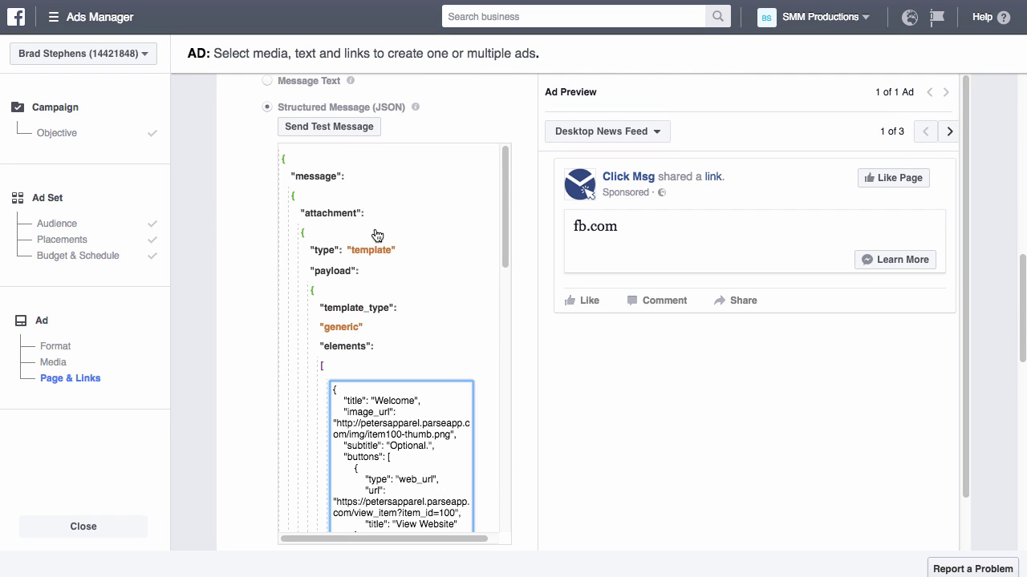
click(399, 136)
Step: Switch the JSON editor to plain text and delete all the sample code
click(338, 165)
scroll(344, 171, up, 3)
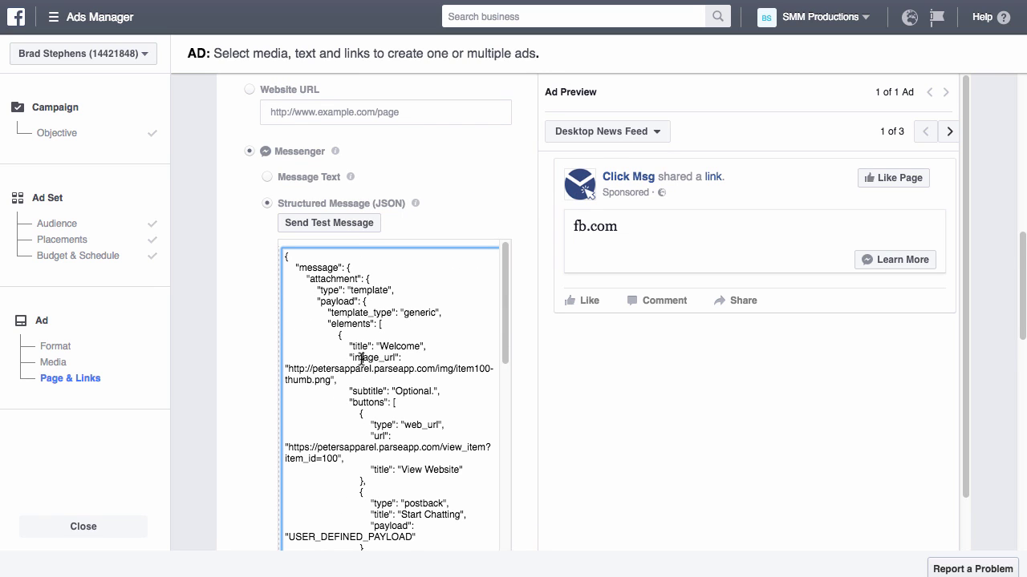
key(super+a)
key(BackSpace)
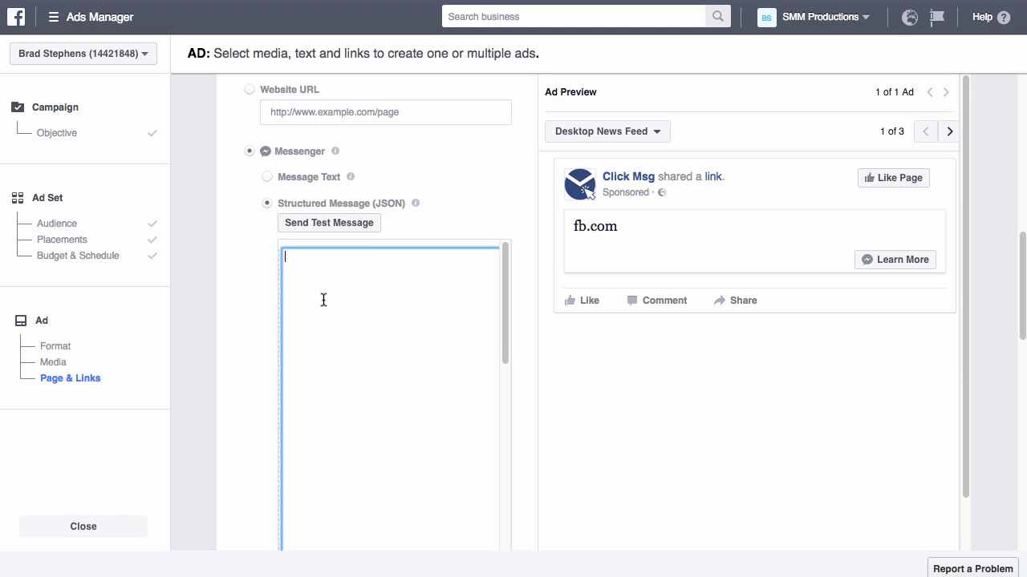
scroll(323, 300, up, 1)
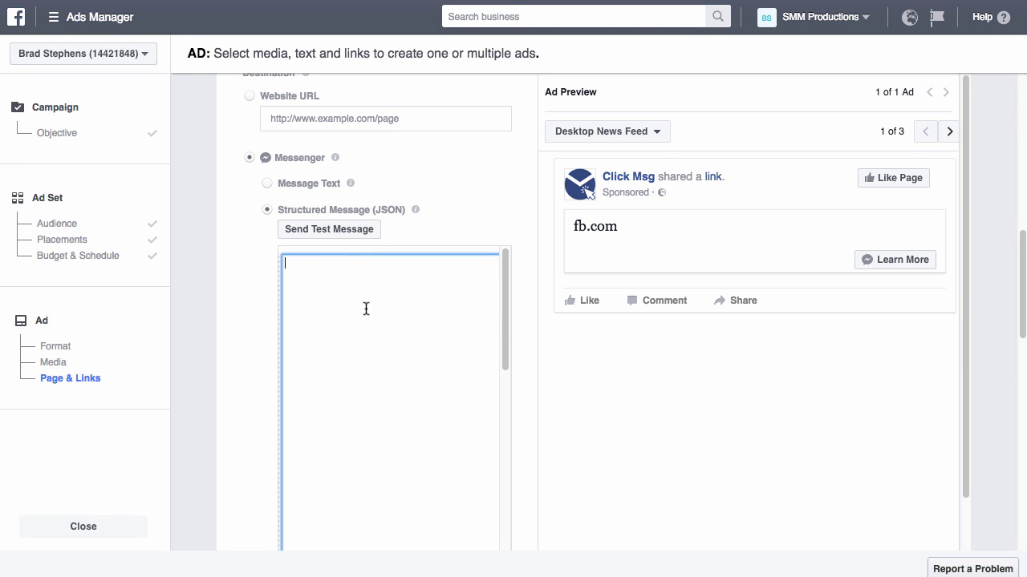
Step: Paste the ClickMSG ad JSON into the empty box and let it format
scroll(327, 279, up, 1)
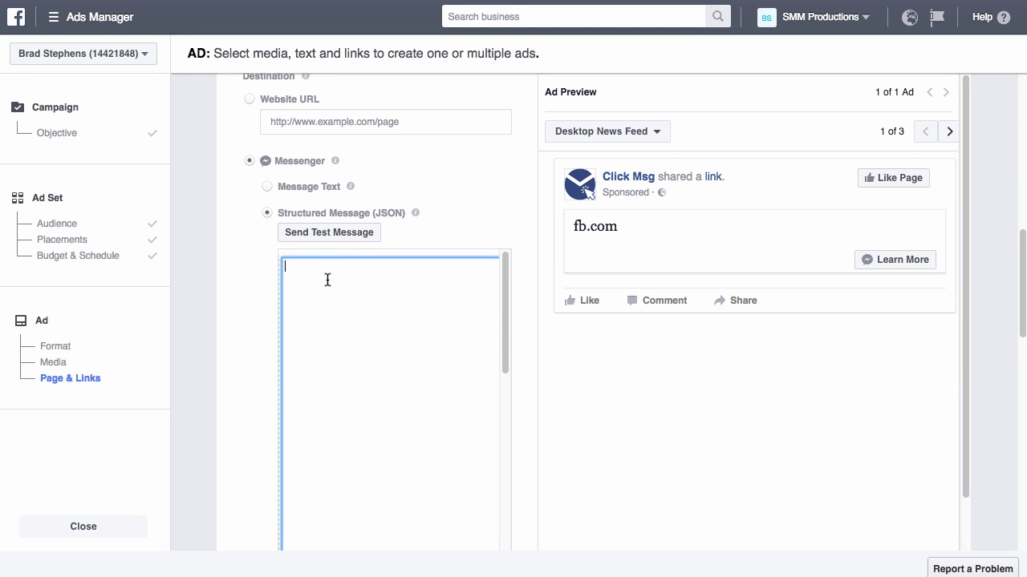
text({"message":{"attachment":{"type":"template","payload":{"template_type":"generic","elements":[{"title":"YES, I'M IN!","image_url":"http://social-panda.com/blog/wp-content/uploads/2017/01/marketingfbmessenger.png","subtitle":"Click below to claim discount!","buttons":[{"type":"web_url","url":"http://social-panda.com/blog/","title":"Click Here for 20% OFF"}{"type":"postback","title":"YES I'M IN!","payload":"a40d5b3b-c55a-4438-9d8c-f0ef09f8b3e9"}]}]}}}})
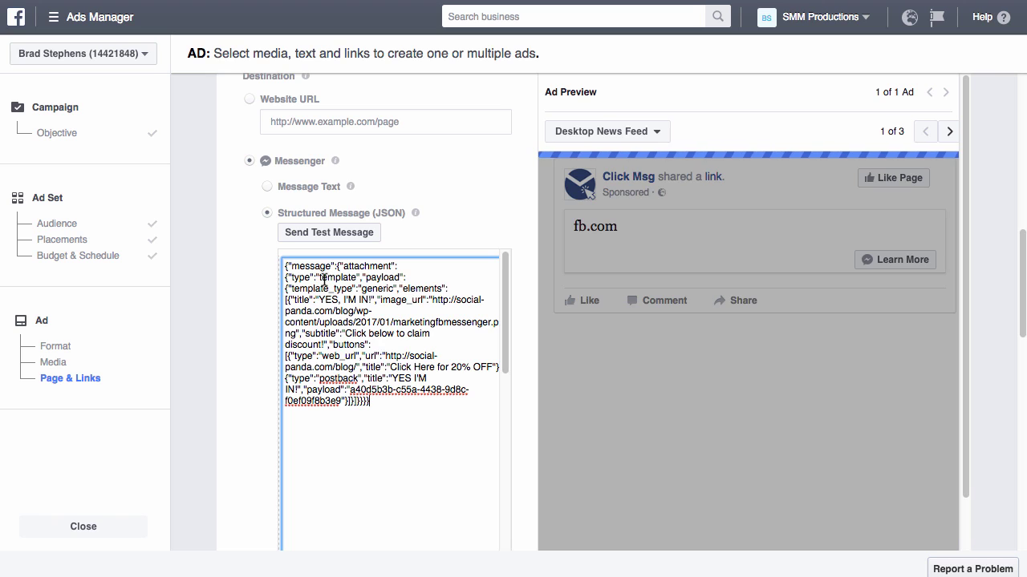
click(241, 260)
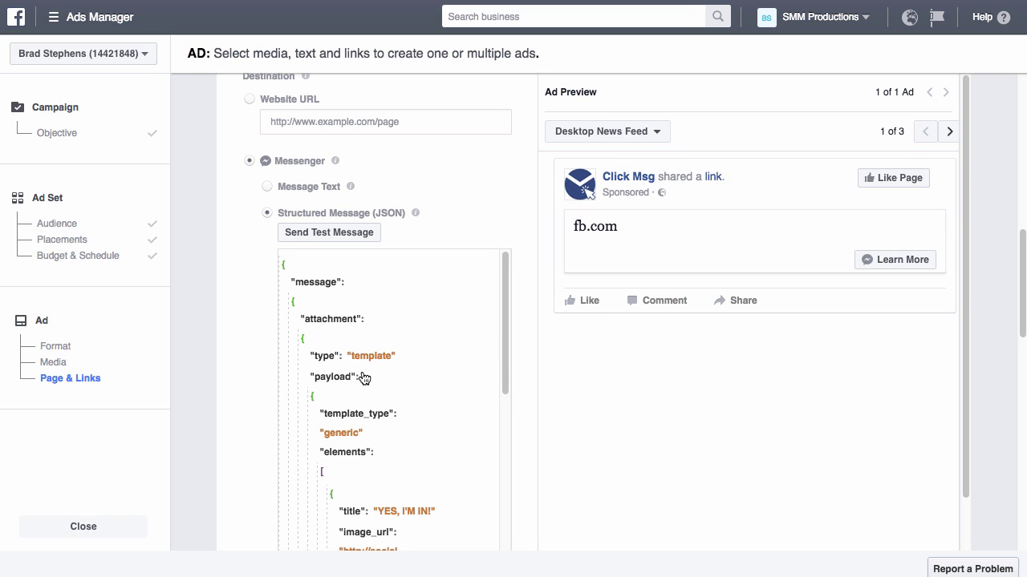
Step: Send the structured message as a test message
scroll(389, 362, down, 3)
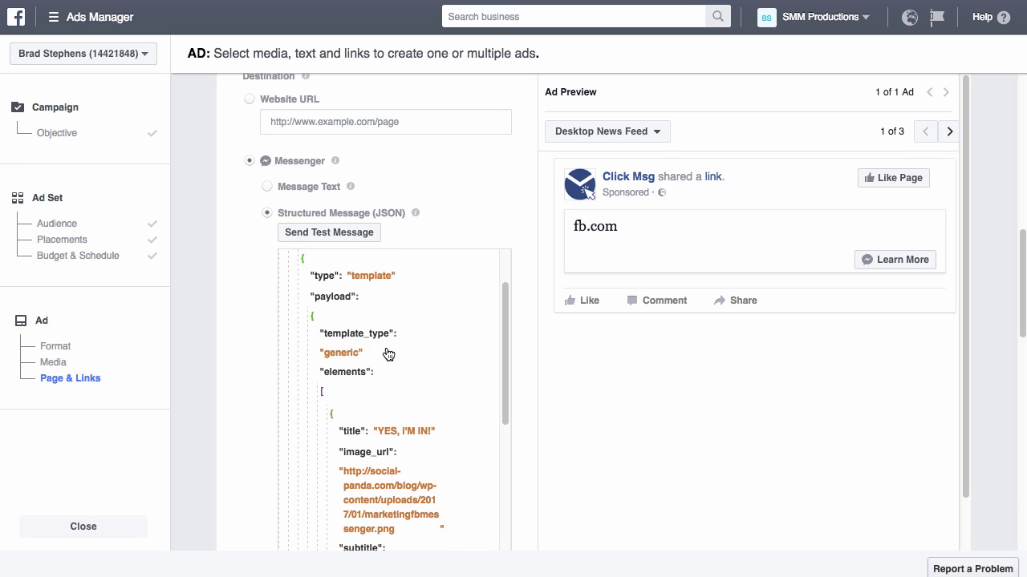
scroll(388, 354, up, 5)
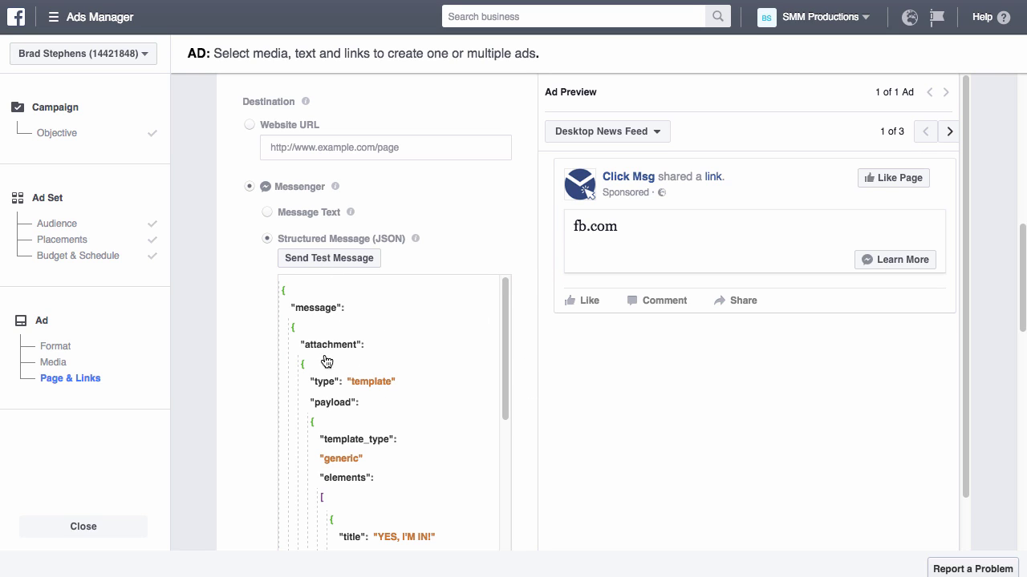
scroll(268, 355, up, 1)
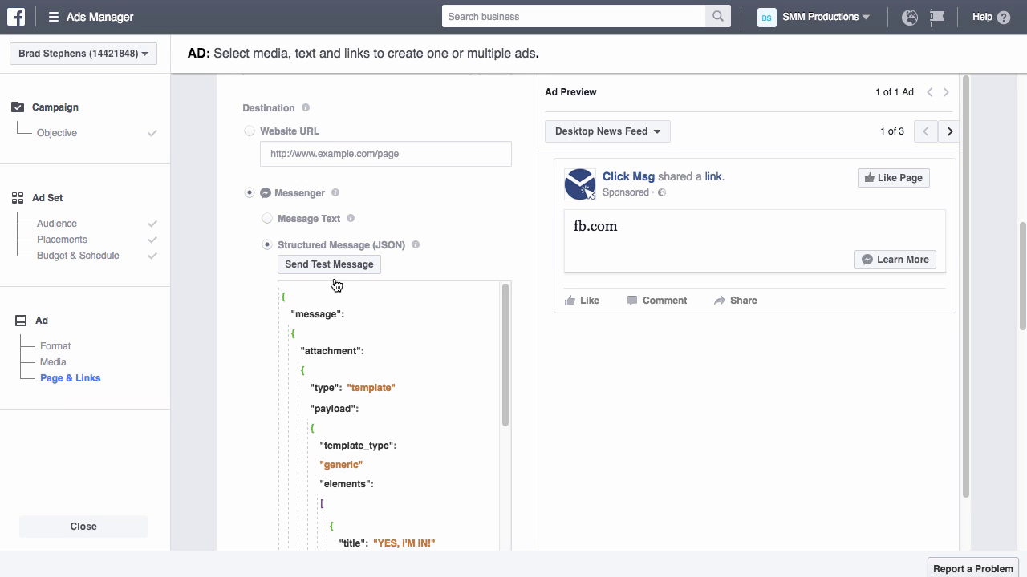
click(307, 270)
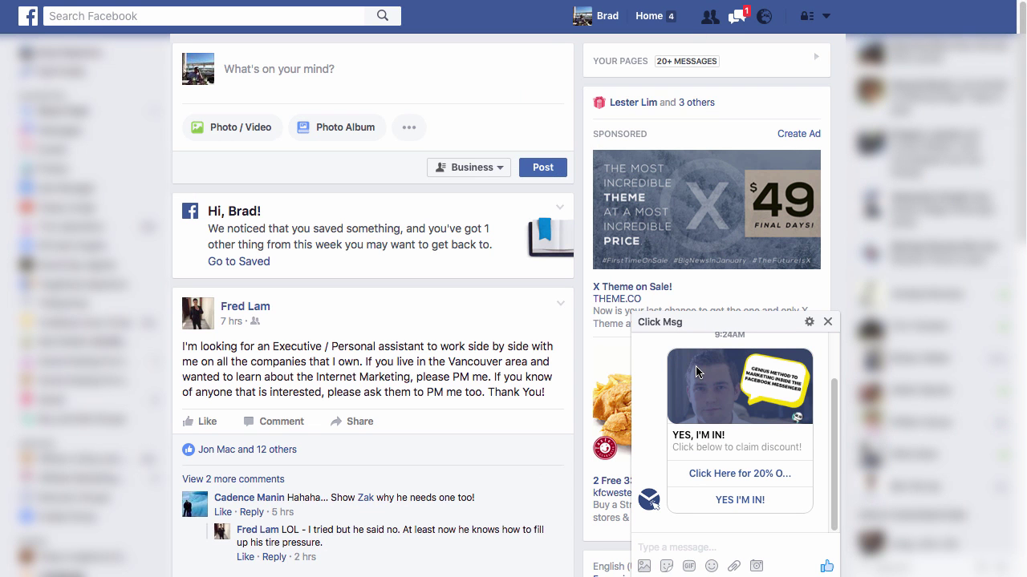
Step: Tap the YES I'M IN! button on the test ad card in the Click Msg chat
scroll(707, 409, up, 1)
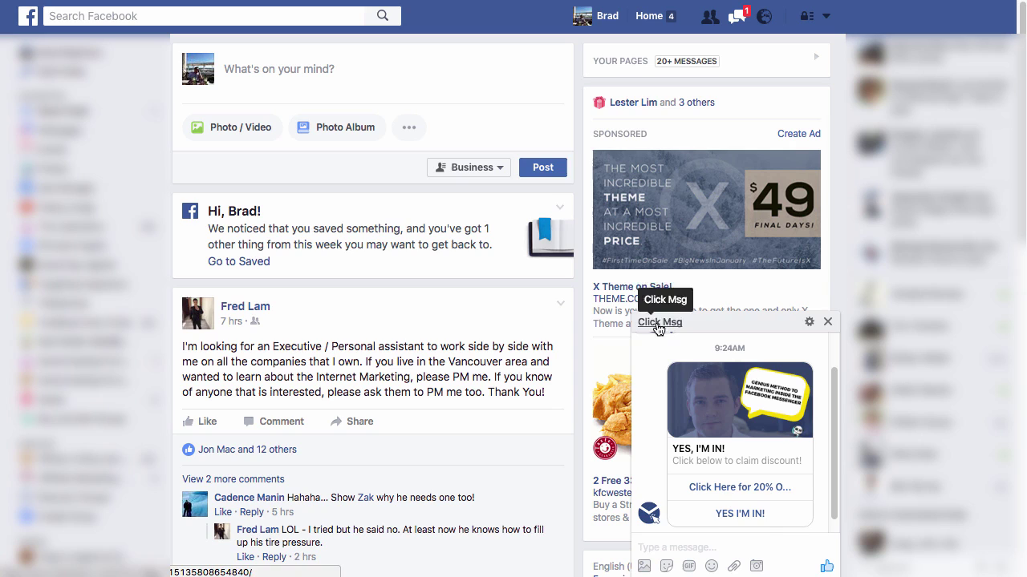
scroll(648, 394, down, 1)
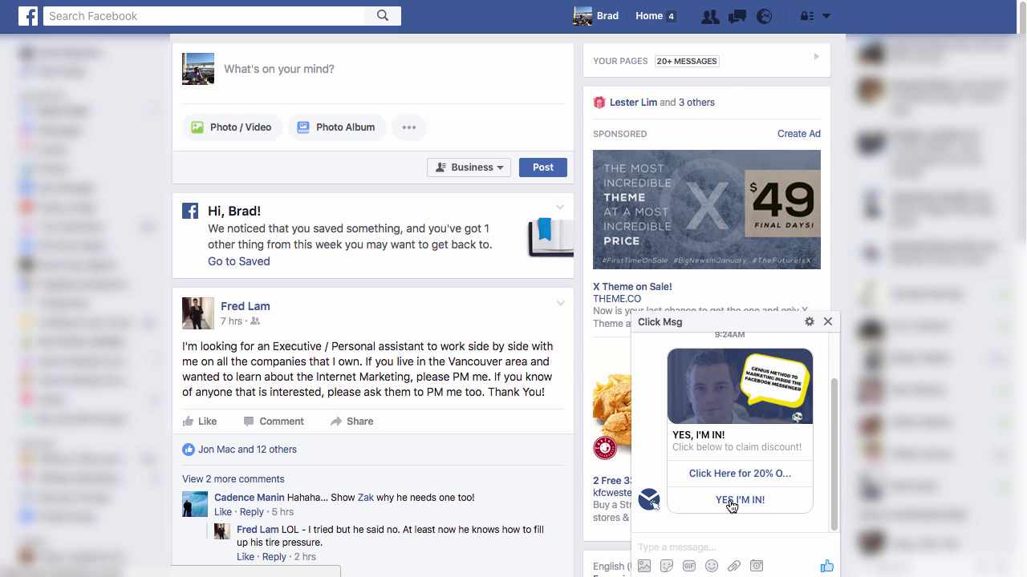
click(742, 500)
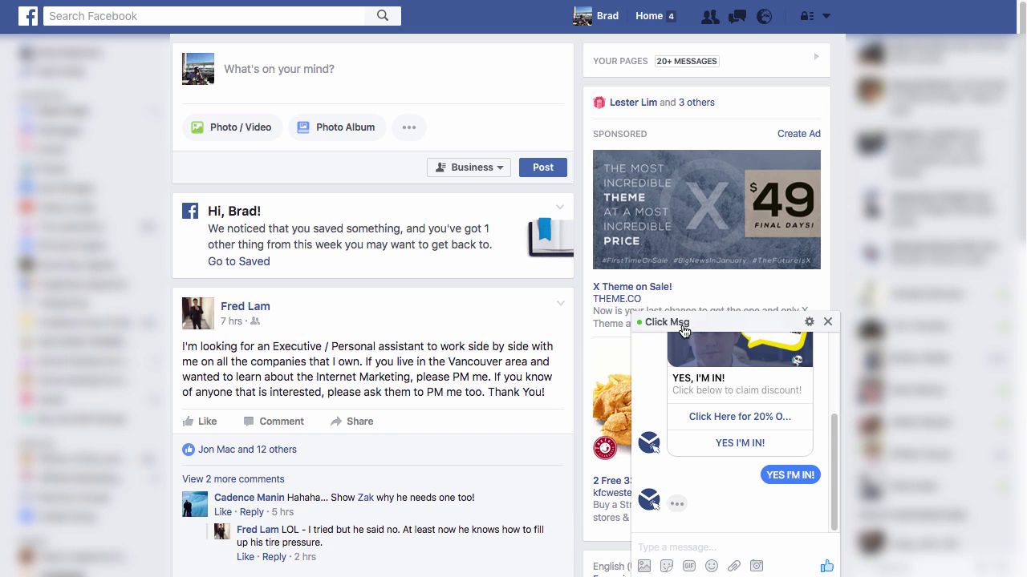
click(702, 491)
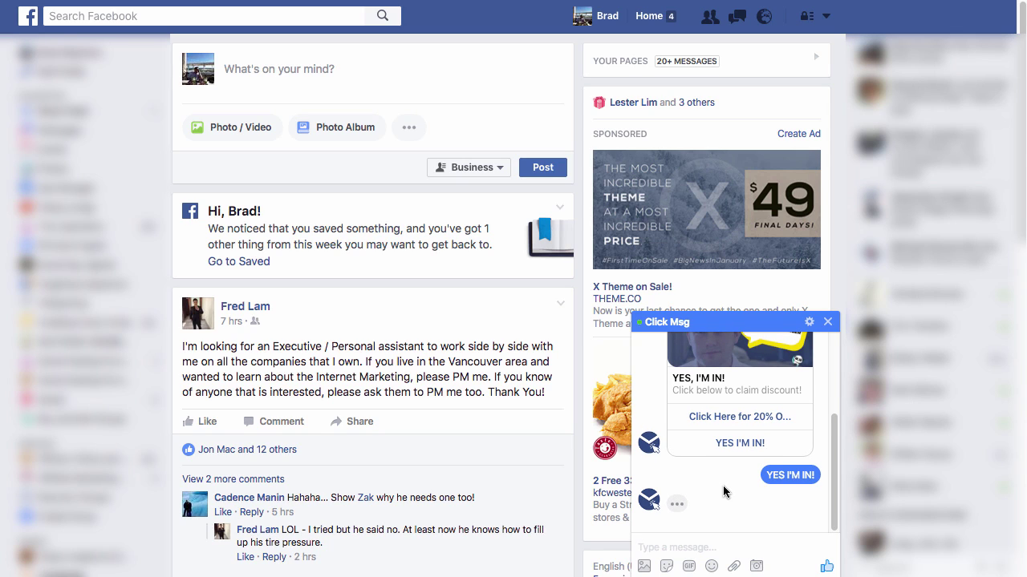
scroll(723, 486, up, 1)
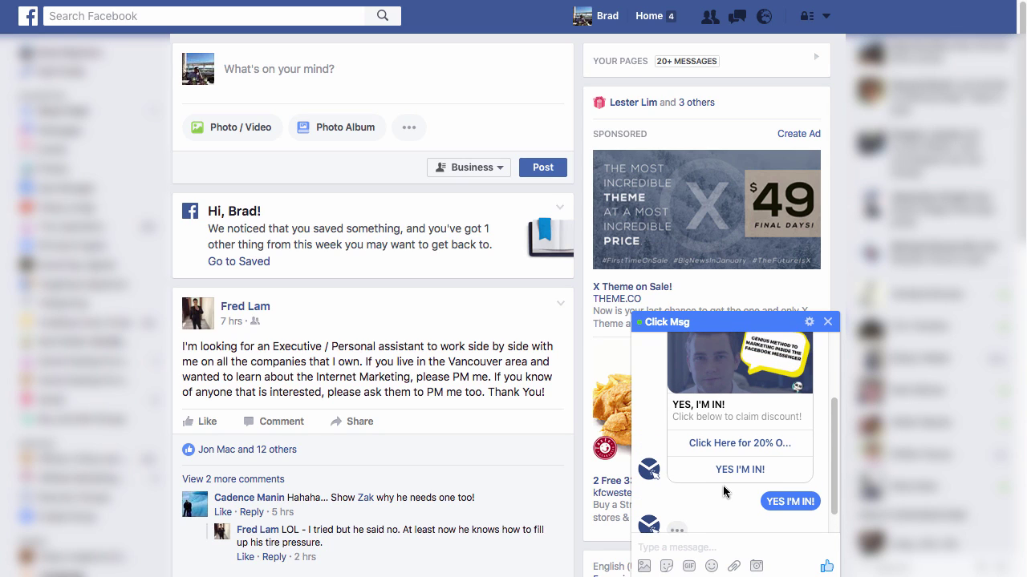
scroll(723, 485, up, 1)
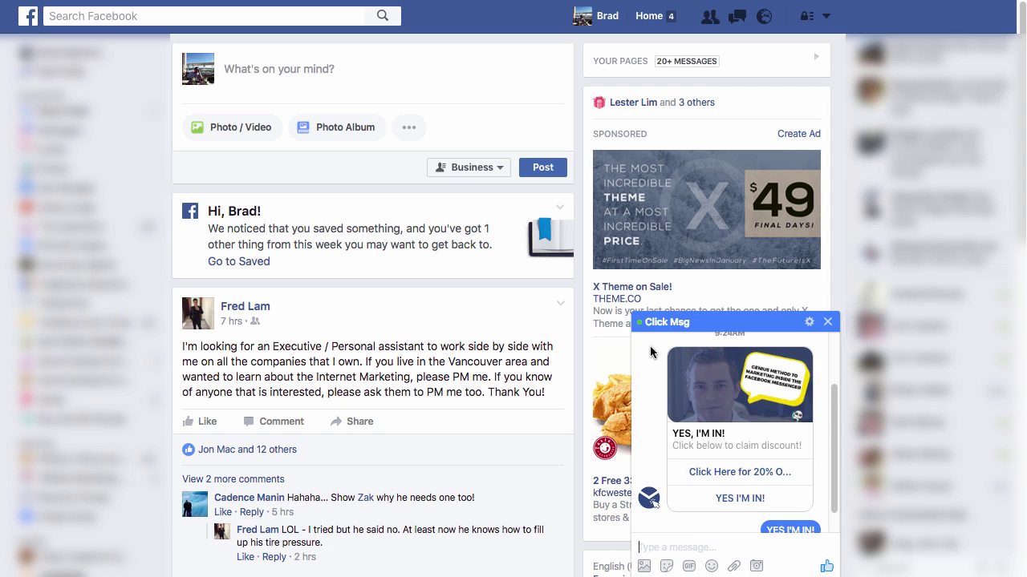
scroll(655, 358, down, 1)
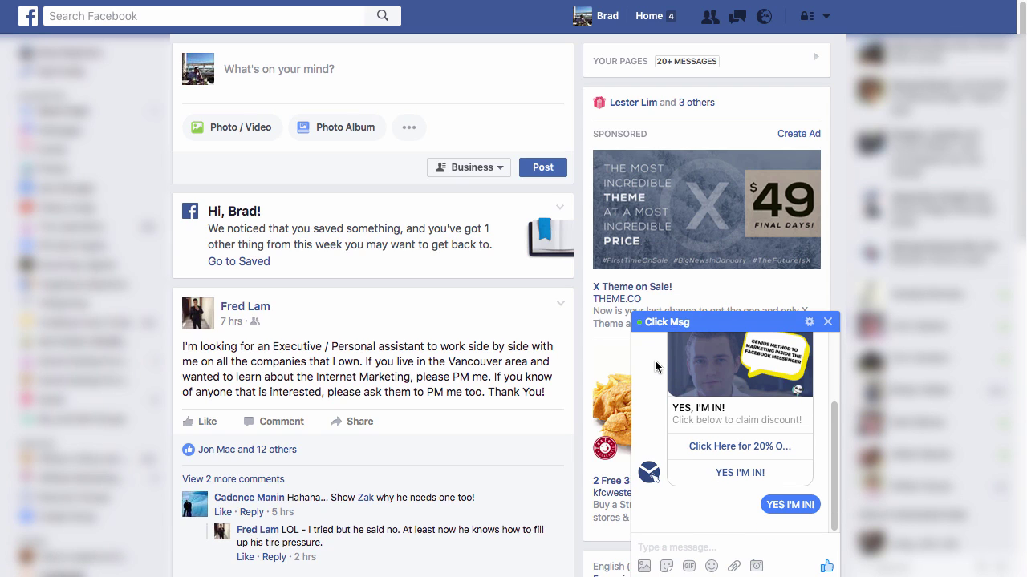